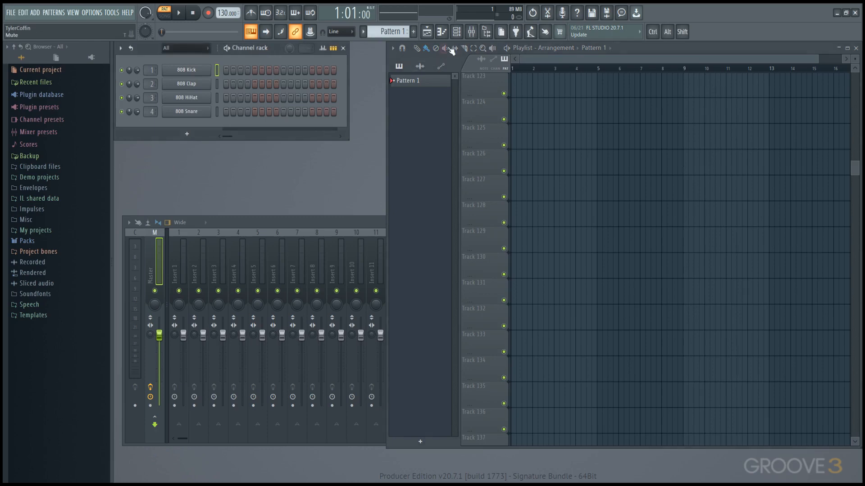
# Close the playlist and mixer windows, leaving only the Channel rack open.
pyautogui.click(456, 32)
pyautogui.click(456, 32)
pyautogui.click(456, 33)
pyautogui.click(456, 33)
pyautogui.hotkey('ctrl', 'F12')
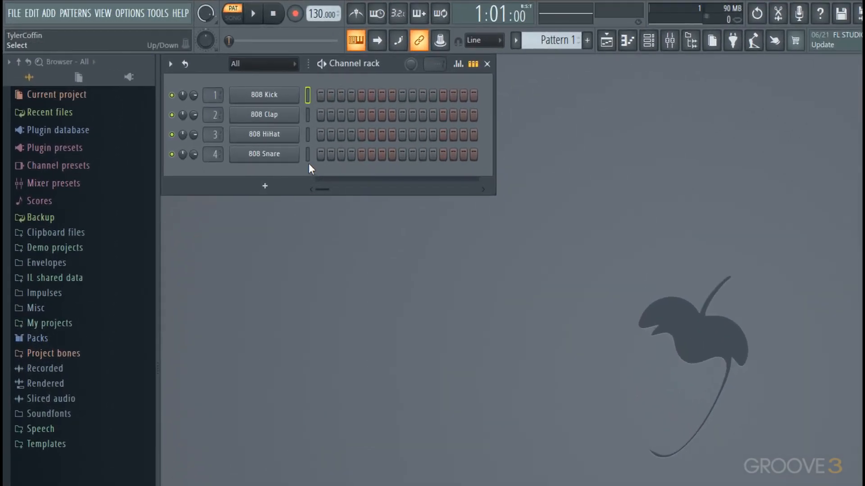
# Look through the minimal project templates available for a new project, and leave the list without choosing one.
pyautogui.click(21, 13)
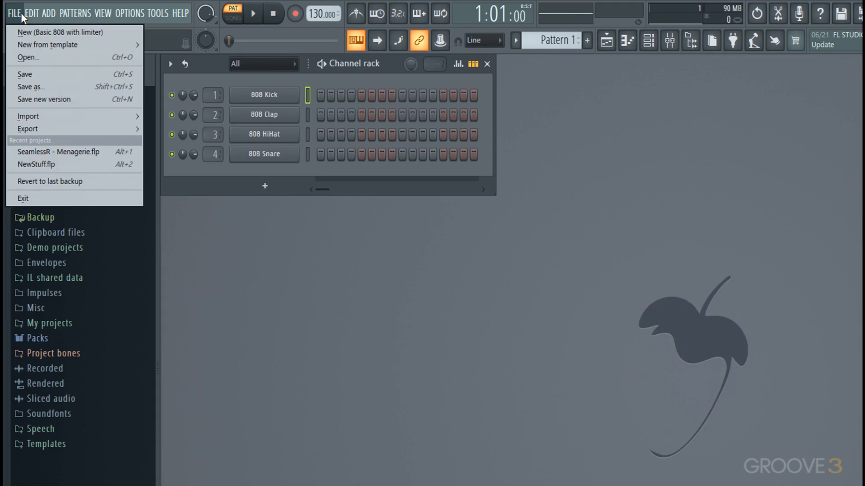
pyautogui.moveTo(31, 44)
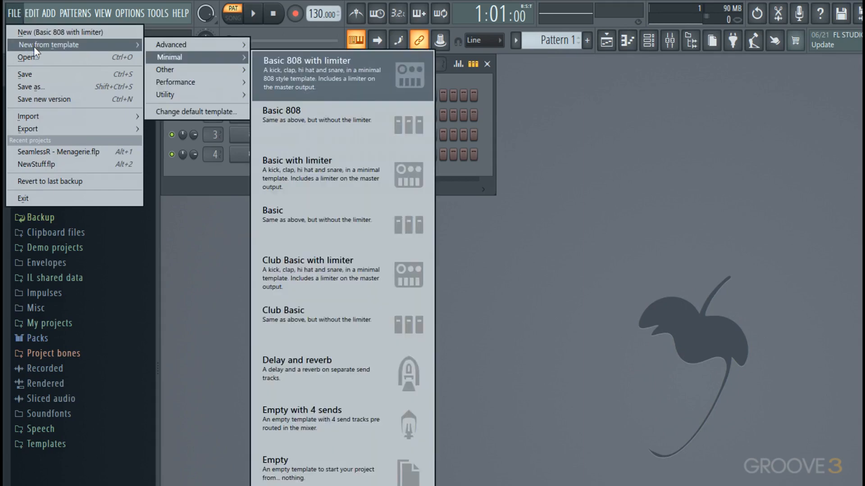
pyautogui.click(290, 201)
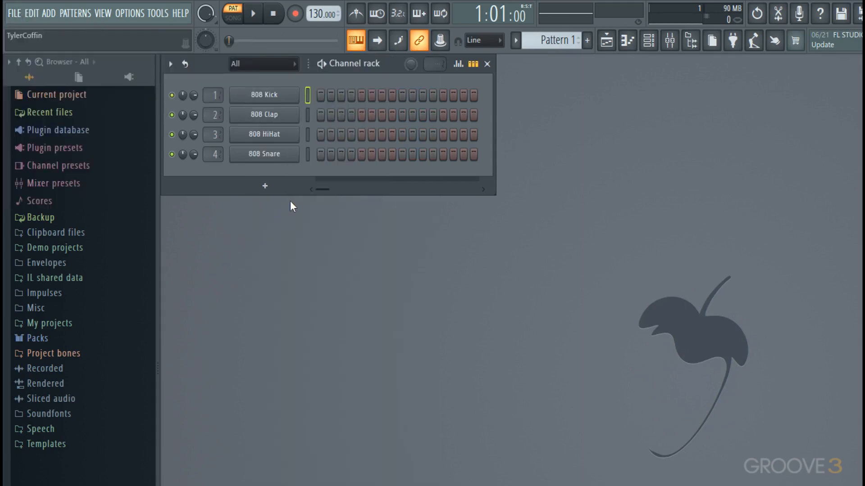
# View the channel settings of 808 Kick and 808 Clap, preview the clap sample, and close the settings window.
pyautogui.click(292, 102)
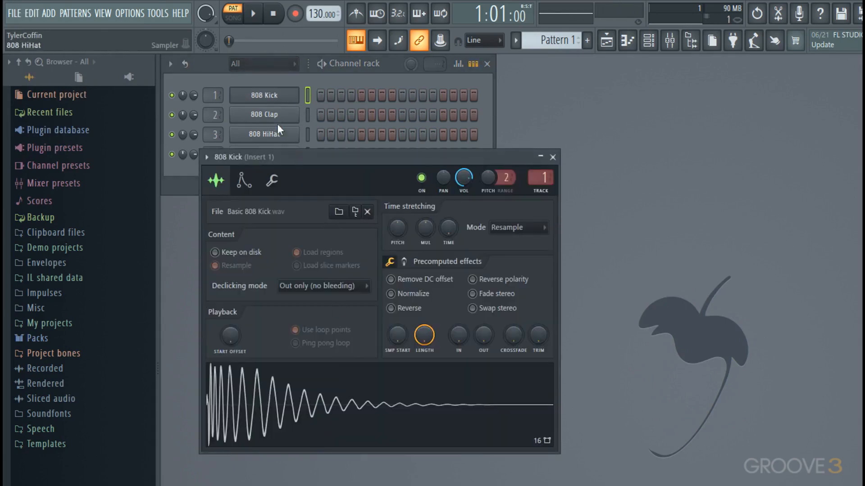
pyautogui.click(277, 116)
pyautogui.click(349, 415)
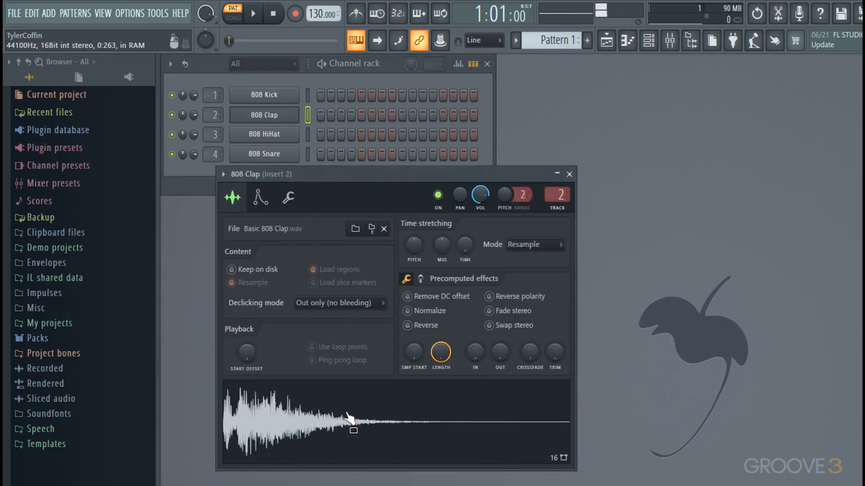
pyautogui.middleClick(280, 142)
pyautogui.middleClick(281, 155)
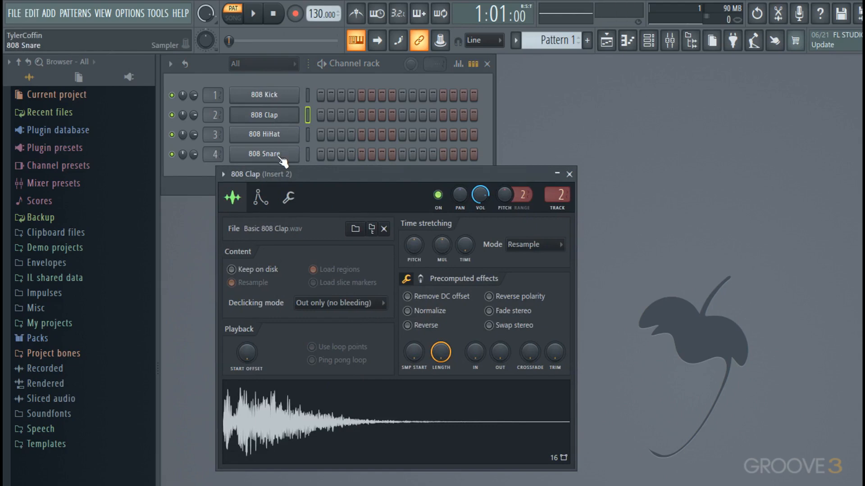
pyautogui.middleClick(287, 123)
pyautogui.middleClick(290, 101)
pyautogui.click(291, 115)
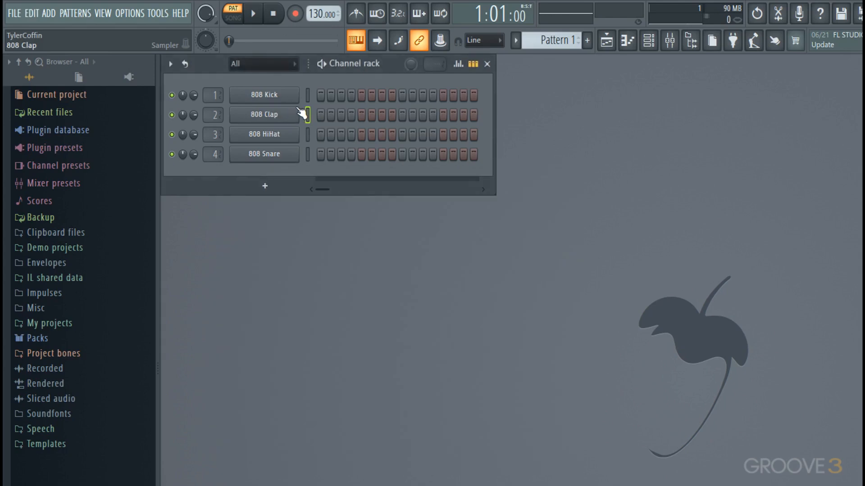
pyautogui.click(290, 102)
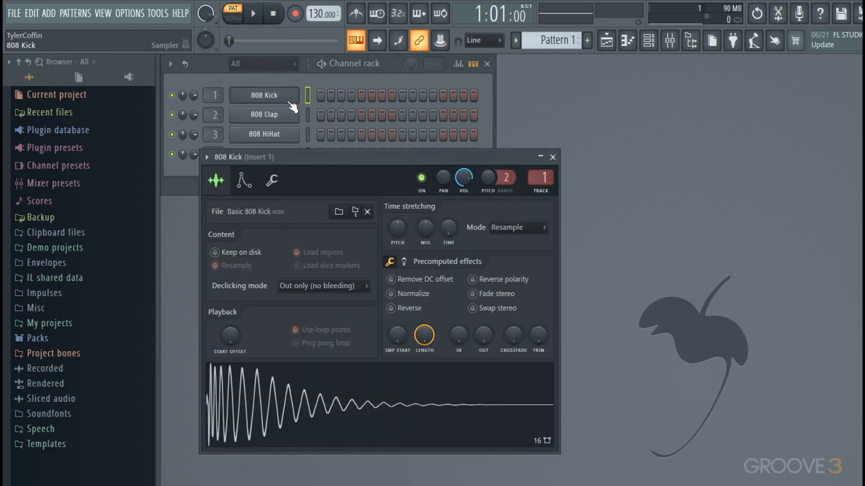
pyautogui.moveTo(300, 154); pyautogui.dragTo(334, 186)
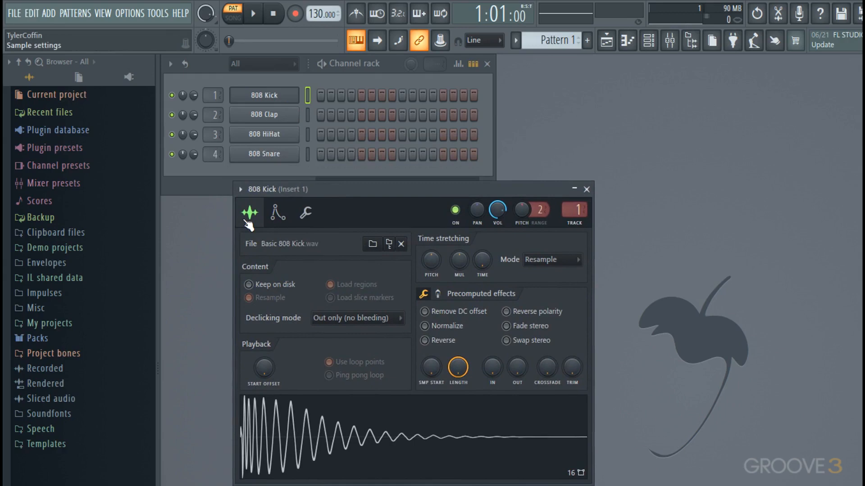
pyautogui.moveTo(513, 372); pyautogui.dragTo(492, 374)
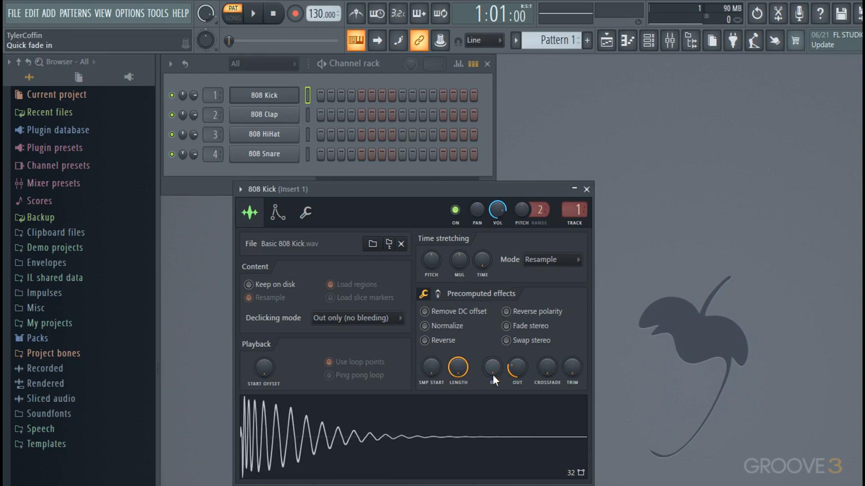
# Toggle Reverse polarity on and off for the 808 Kick, and show the second set of precomputed effects.
pyautogui.click(531, 315)
pyautogui.click(530, 315)
pyautogui.click(437, 296)
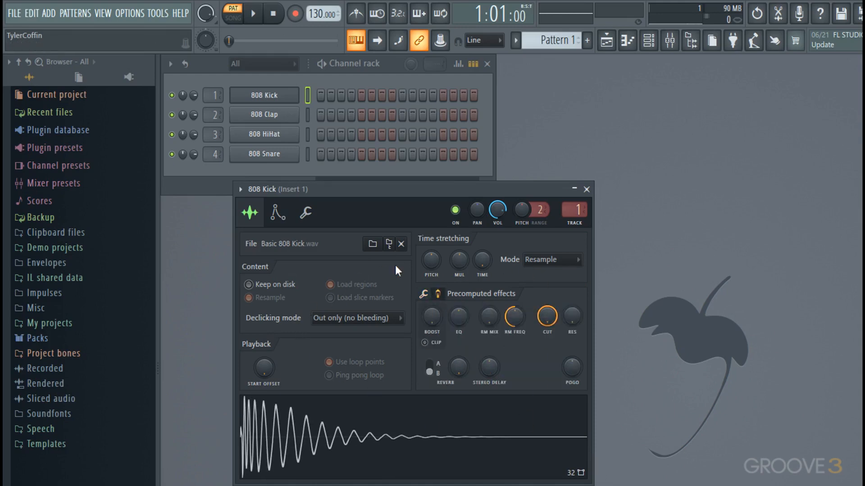
# Examine the 808 Kick's envelope and LFO settings for Panning, Volume, Mod X, Mod Y and Pitch, ending on Volume.
pyautogui.click(279, 214)
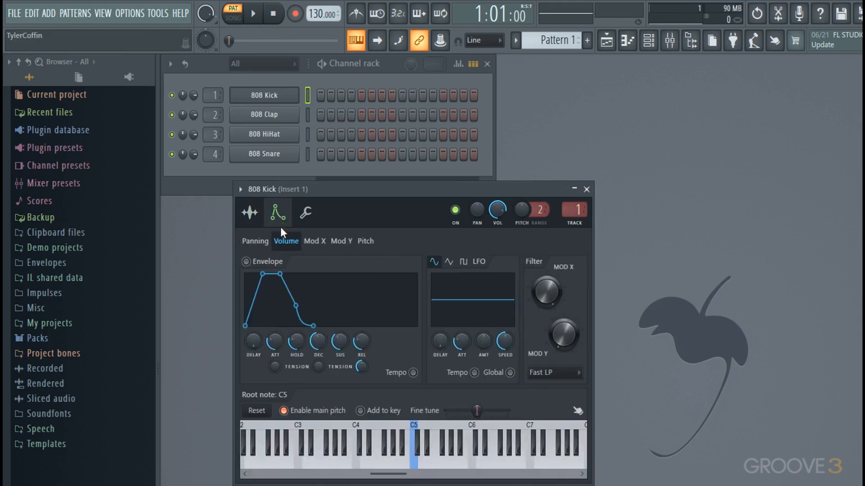
pyautogui.click(265, 241)
pyautogui.click(285, 243)
pyautogui.click(315, 241)
pyautogui.click(341, 242)
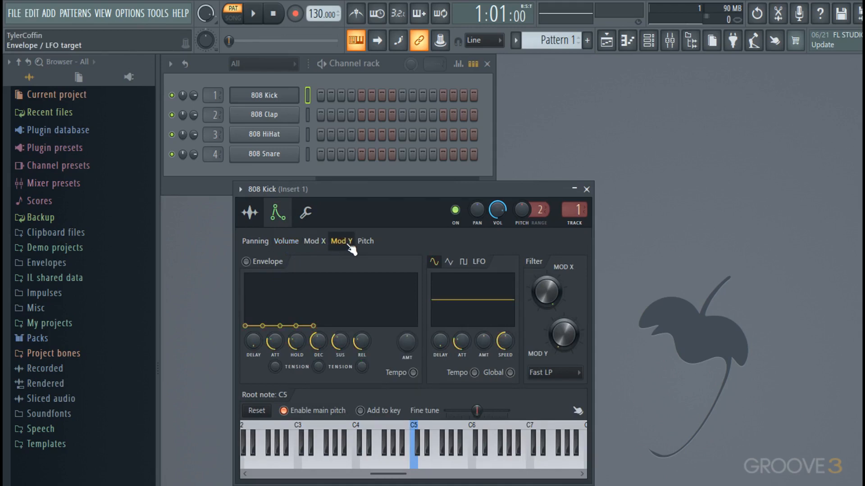
pyautogui.click(365, 242)
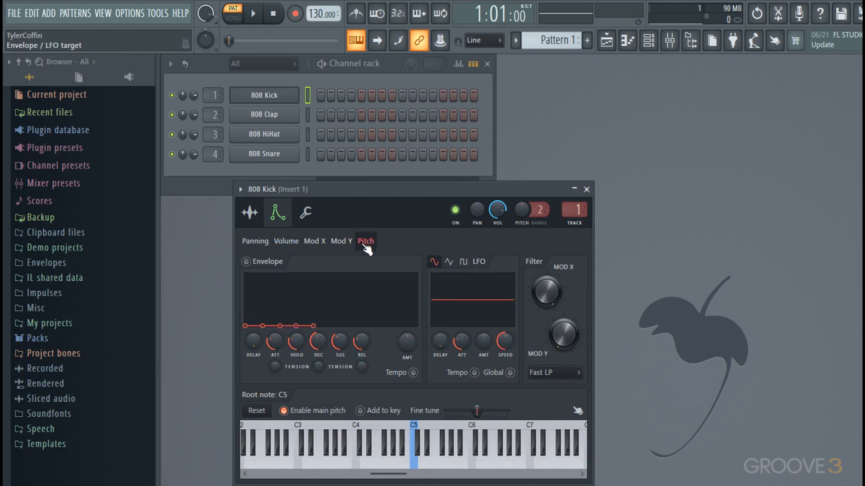
pyautogui.click(314, 242)
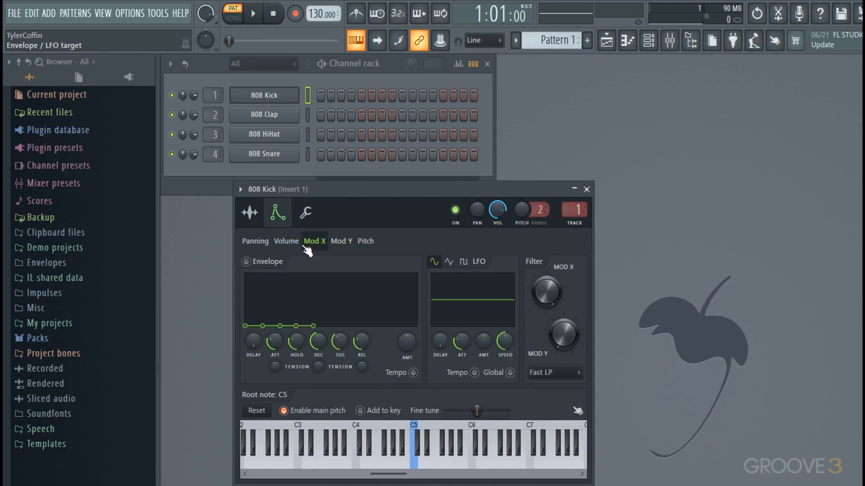
pyautogui.click(286, 241)
# Shape the kick's volume envelope with minimum attack and hold, a shorter decay and lower sustain, and leave the envelope switched off.
pyautogui.moveTo(275, 342); pyautogui.dragTo(300, 379)
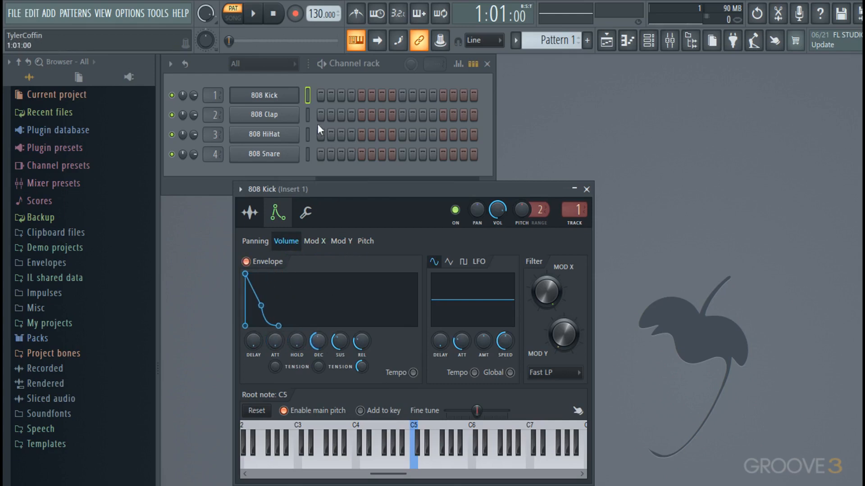
pyautogui.moveTo(323, 340); pyautogui.dragTo(339, 360)
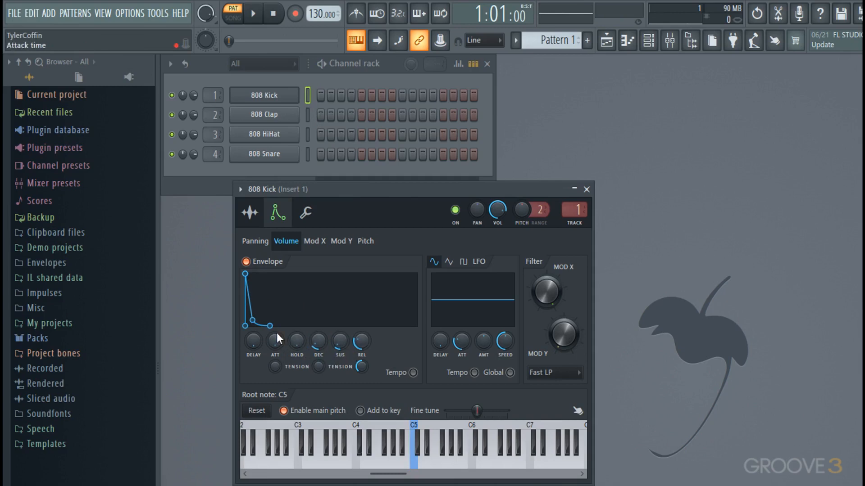
pyautogui.click(254, 264)
# Raise the kick's volume LFO amount and set its attack and speed knobs to minimum, leaving Global switched off.
pyautogui.click(510, 373)
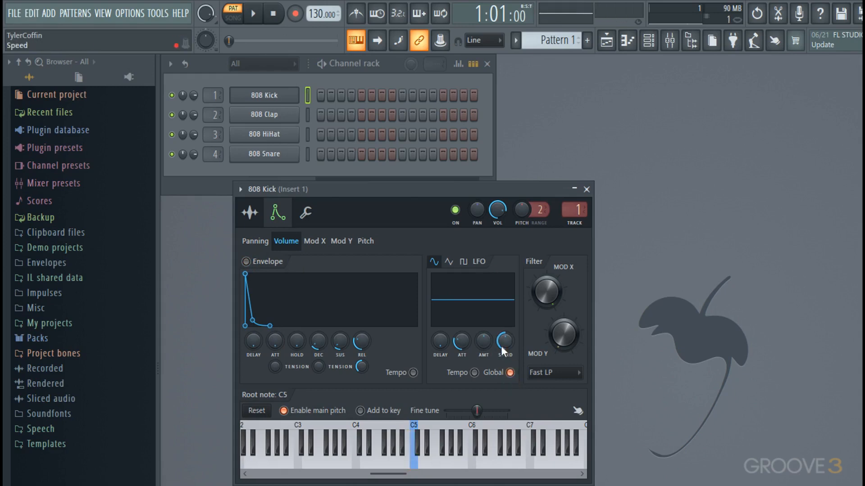
pyautogui.moveTo(479, 342); pyautogui.dragTo(478, 315)
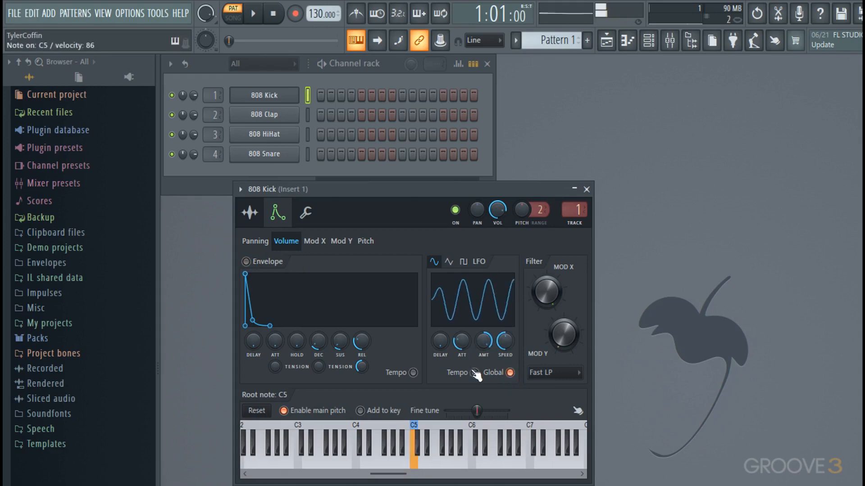
pyautogui.moveTo(456, 346); pyautogui.dragTo(456, 378)
pyautogui.moveTo(440, 343)
pyautogui.mouseDown()
pyautogui.moveTo(440, 327)
pyautogui.moveTo(441, 356)
pyautogui.mouseUp()
pyautogui.moveTo(503, 343); pyautogui.dragTo(503, 378)
pyautogui.click(511, 373)
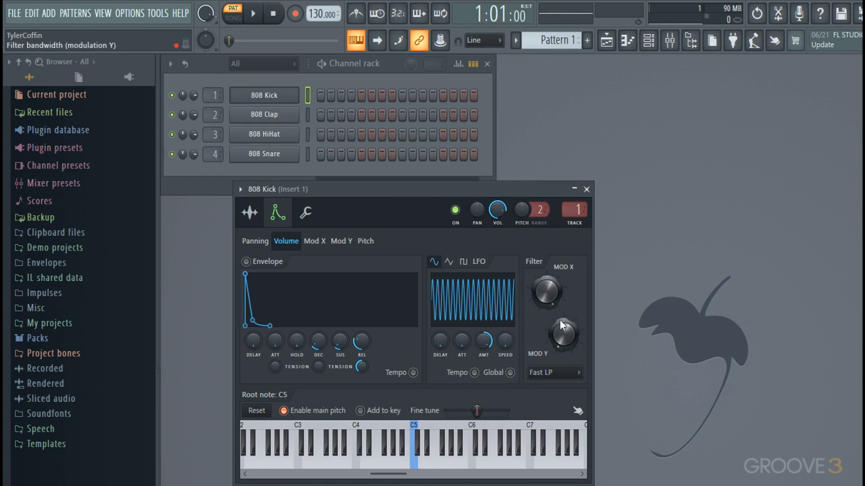
# Examine the kick's Mod X and Mod Y targets, the two filter knobs and the list of filter types.
pyautogui.click(314, 241)
pyautogui.click(338, 242)
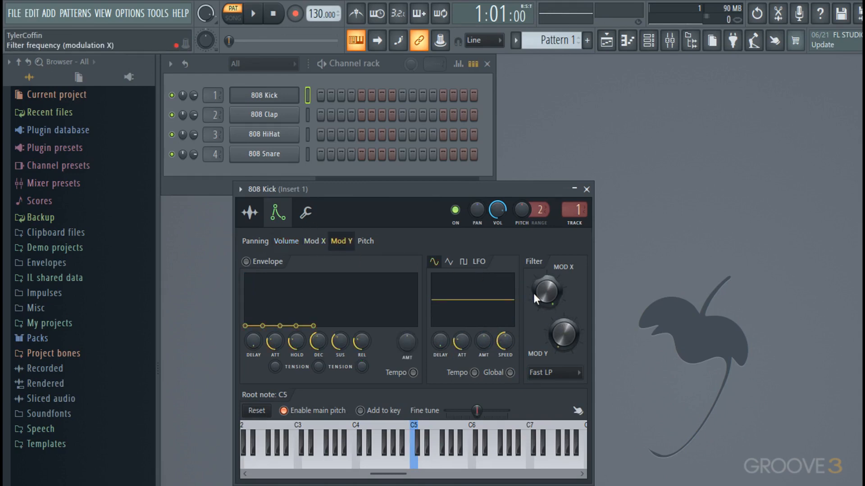
pyautogui.moveTo(539, 295)
pyautogui.mouseDown()
pyautogui.moveTo(538, 363)
pyautogui.moveTo(538, 294)
pyautogui.mouseUp()
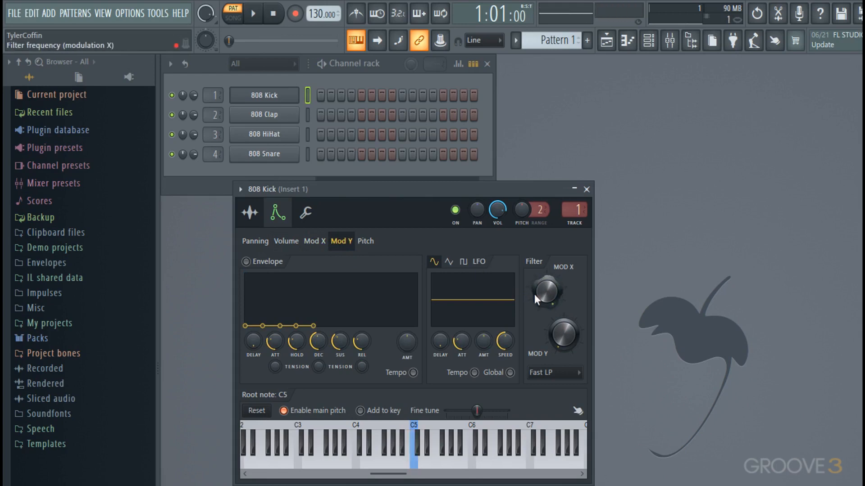
pyautogui.click(566, 377)
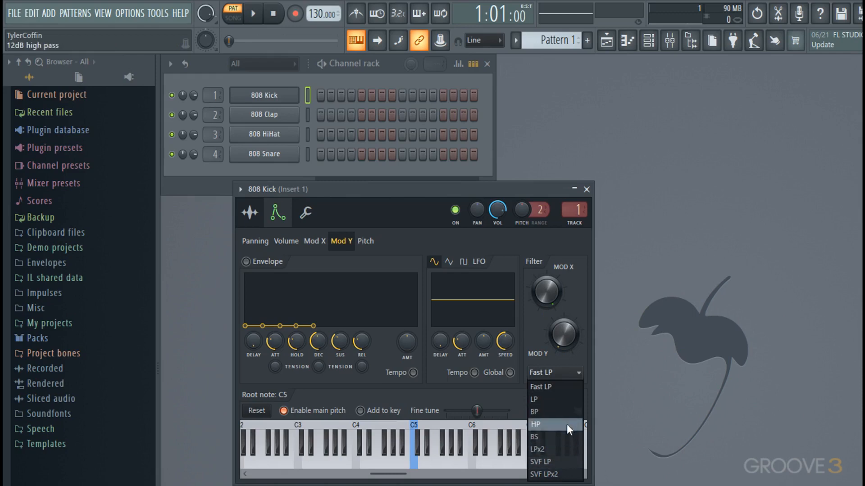
pyautogui.moveTo(564, 335); pyautogui.dragTo(546, 292)
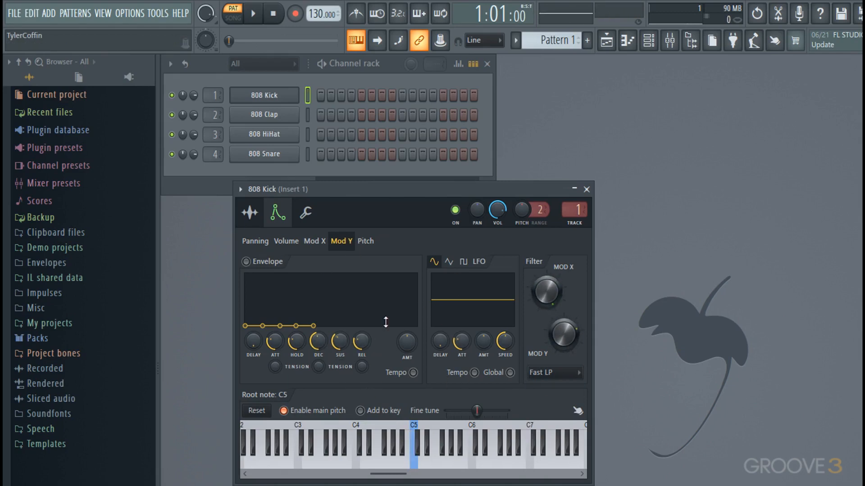
# Show the 808 Kick's levels adjustment settings, and pan the channel left with a slightly lower channel volume.
pyautogui.click(308, 213)
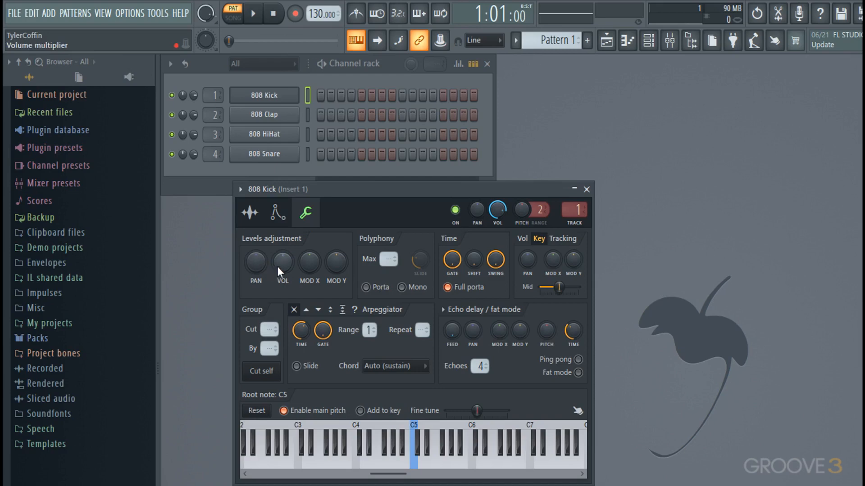
pyautogui.moveTo(277, 266)
pyautogui.mouseDown()
pyautogui.moveTo(277, 255)
pyautogui.moveTo(277, 268)
pyautogui.mouseUp()
pyautogui.rightClick(277, 267)
pyautogui.click(285, 270)
pyautogui.moveTo(501, 214)
pyautogui.mouseDown()
pyautogui.moveTo(501, 205)
pyautogui.moveTo(500, 219)
pyautogui.mouseUp()
pyautogui.moveTo(182, 95)
pyautogui.mouseDown()
pyautogui.moveTo(182, 84)
pyautogui.moveTo(182, 110)
pyautogui.mouseUp()
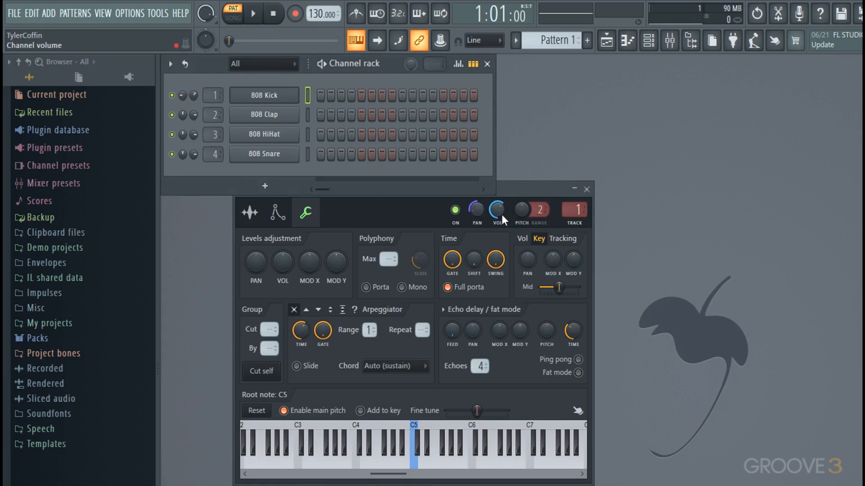
# Mute and unmute the 808 Kick from its settings and the Channel rack, and toggle its Mono mode on and off.
pyautogui.click(456, 211)
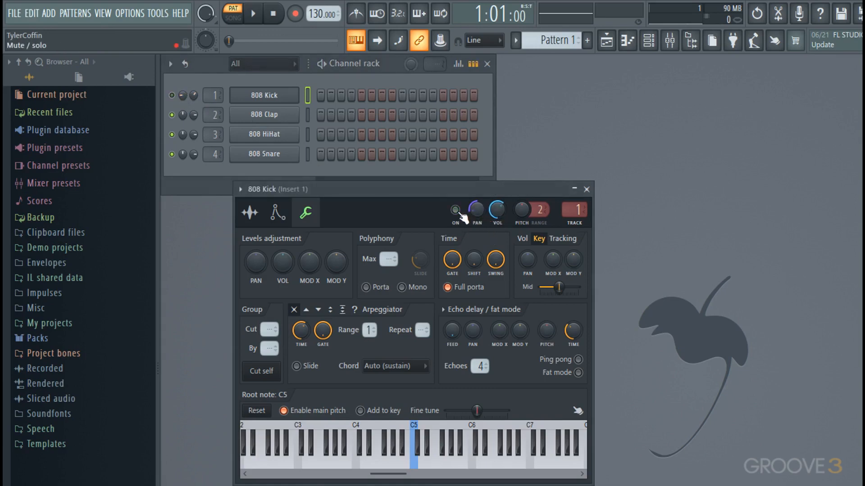
pyautogui.click(456, 211)
pyautogui.click(457, 211)
pyautogui.click(456, 210)
pyautogui.click(171, 96)
pyautogui.click(171, 96)
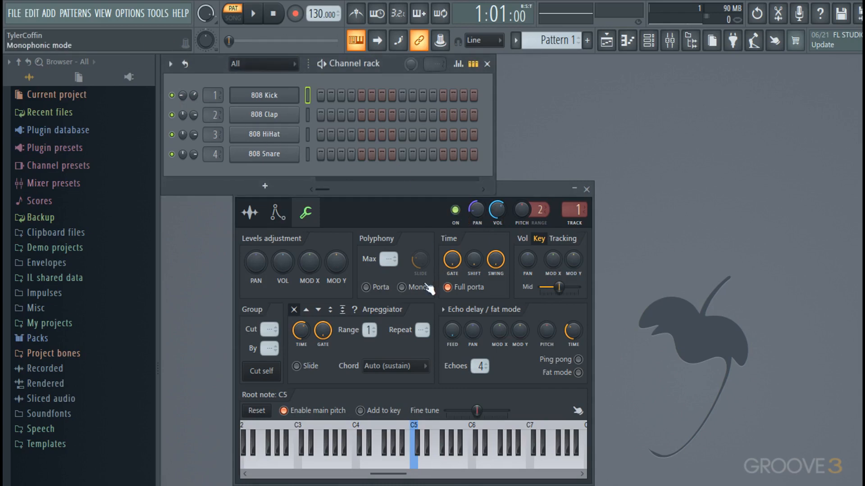
pyautogui.click(402, 288)
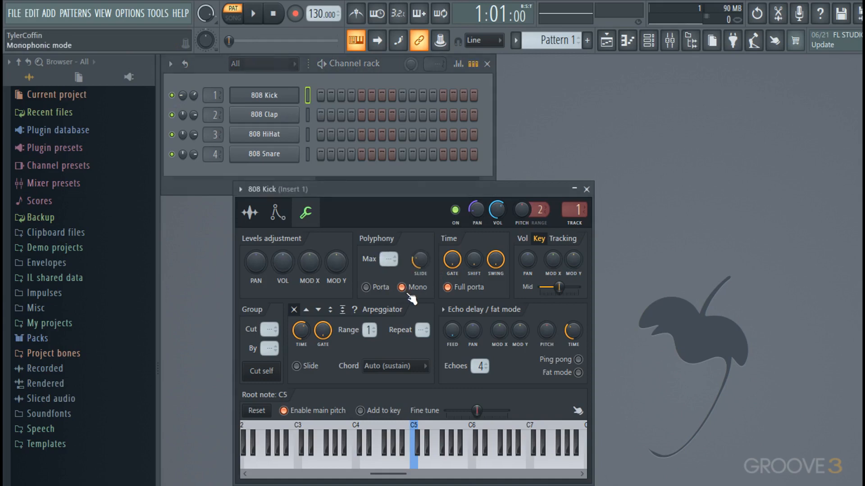
pyautogui.click(402, 287)
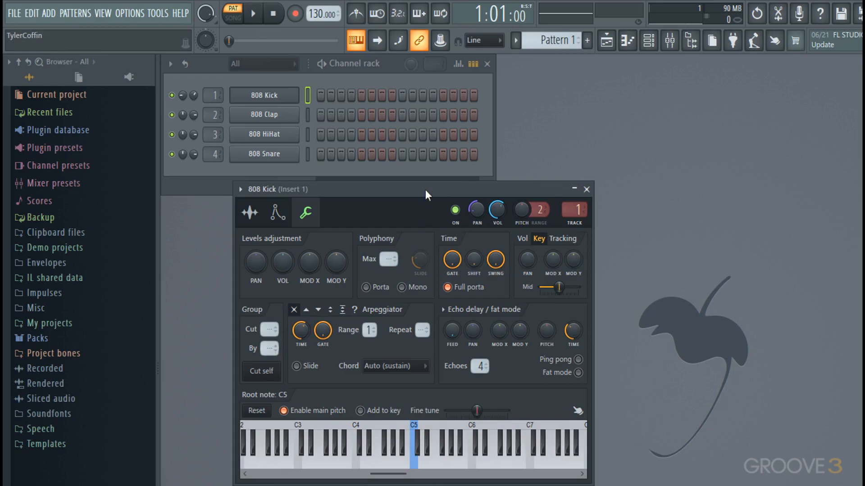
# Return the 808 Kick to its sample settings, close its window, and open the mixer.
pyautogui.moveTo(425, 190); pyautogui.dragTo(689, 133)
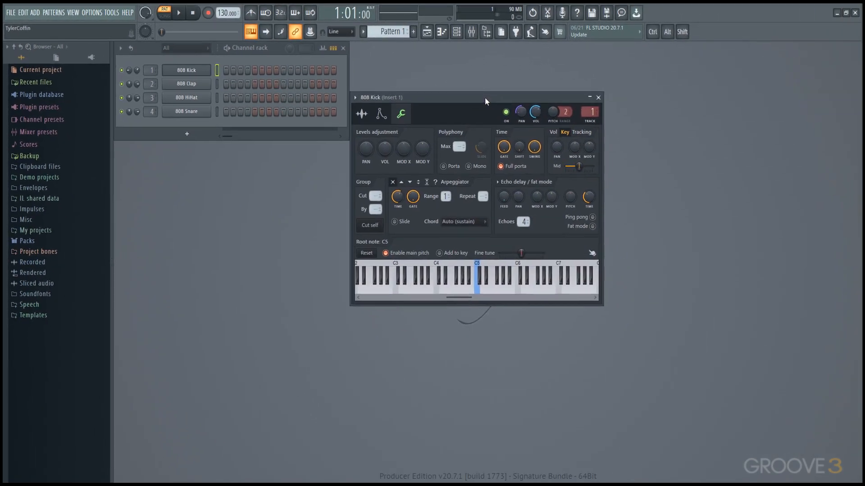
pyautogui.click(368, 117)
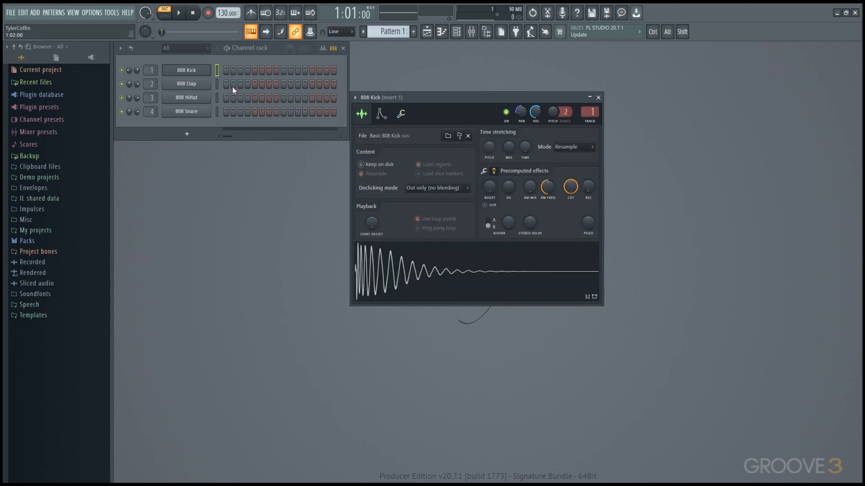
pyautogui.click(209, 73)
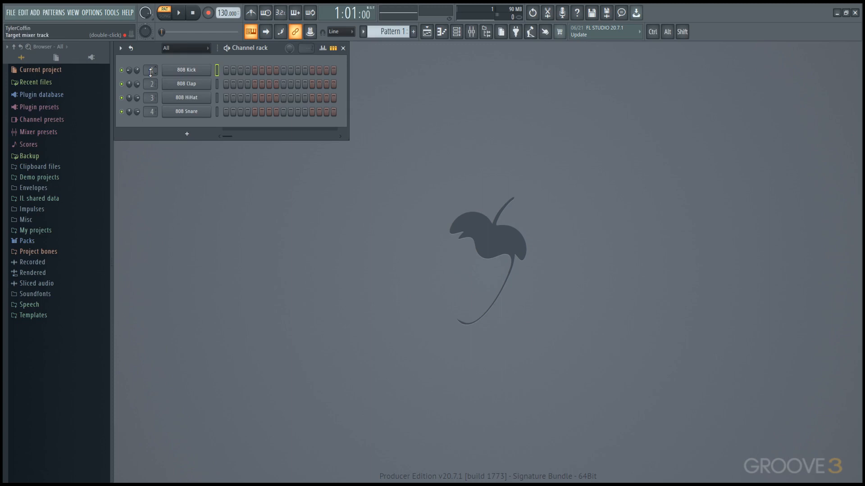
pyautogui.click(472, 33)
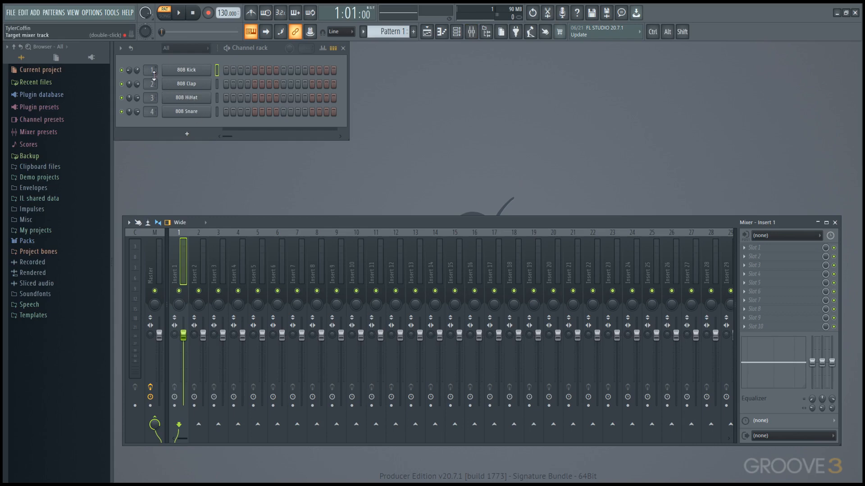
# Trigger the 808 Kick, Clap, HiHat and Snare in turn to watch their mixer track meters, and close the mixer.
pyautogui.keyDown('ctrl'); pyautogui.click(187, 71); pyautogui.keyUp('ctrl')
pyautogui.keyDown('ctrl'); pyautogui.click(192, 83); pyautogui.keyUp('ctrl')
pyautogui.keyDown('ctrl'); pyautogui.click(192, 98); pyautogui.keyUp('ctrl')
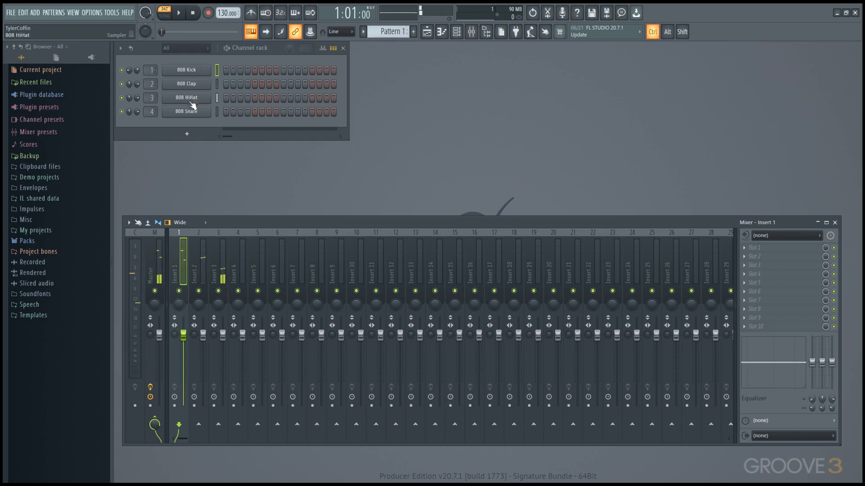
pyautogui.keyDown('ctrl'); pyautogui.click(192, 111); pyautogui.keyUp('ctrl')
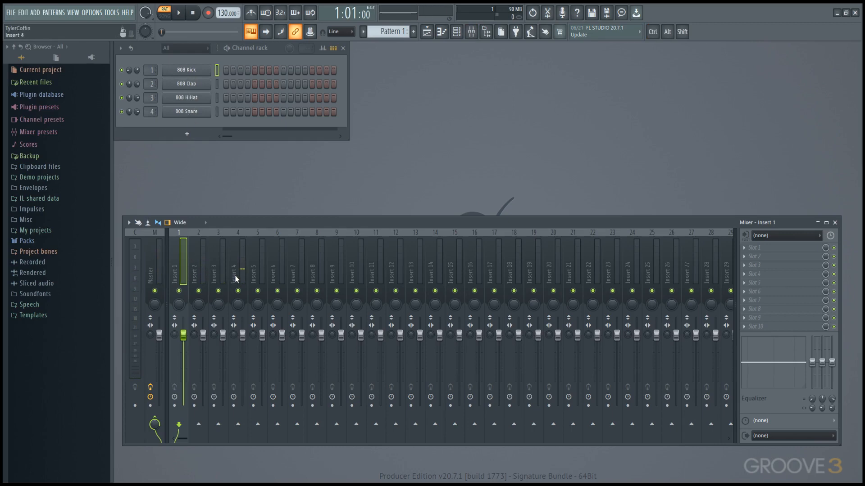
pyautogui.press('F9')
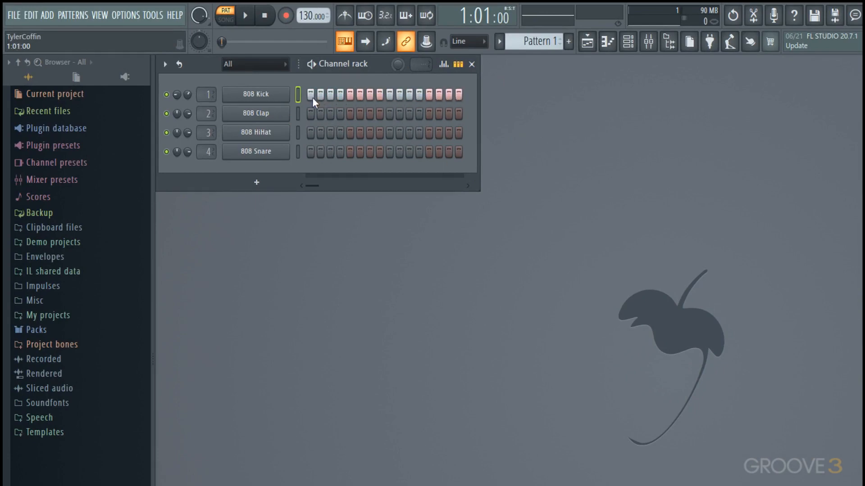
# Replace the 808 Kick's full row of steps with a hit on each 4 steps, and play the pattern.
pyautogui.moveTo(312, 97); pyautogui.dragTo(437, 94)
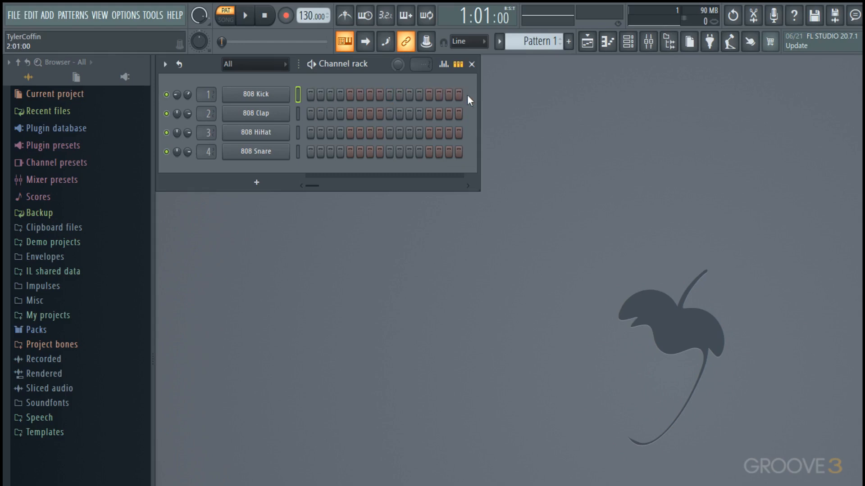
pyautogui.rightClick(272, 95)
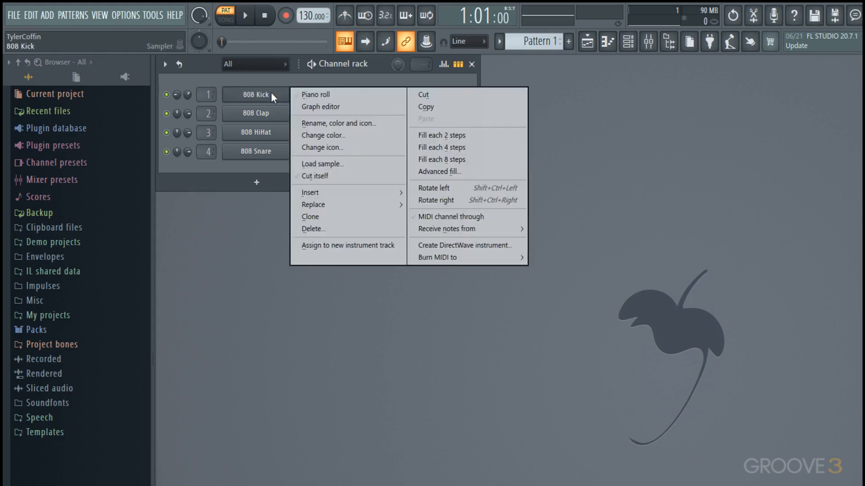
pyautogui.click(443, 148)
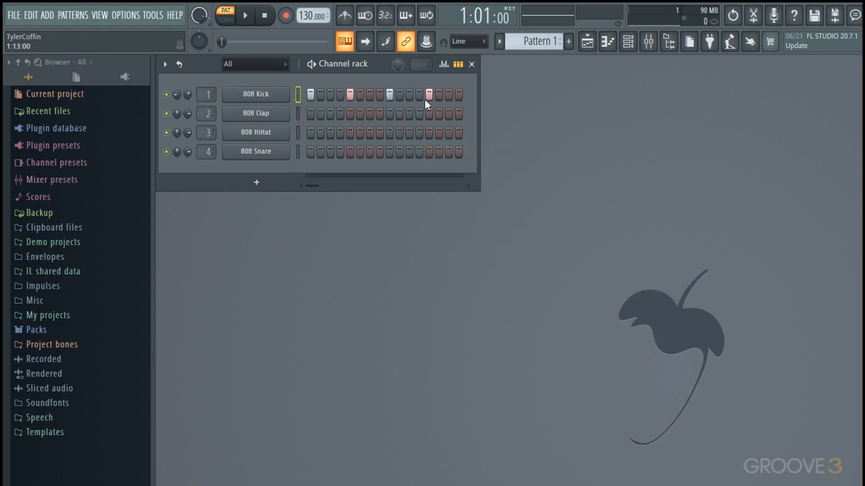
pyautogui.click(313, 66)
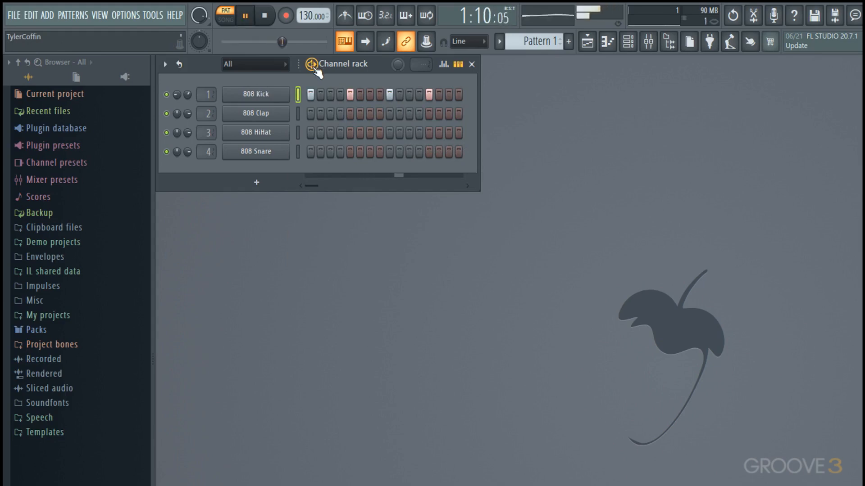
pyautogui.press('space')
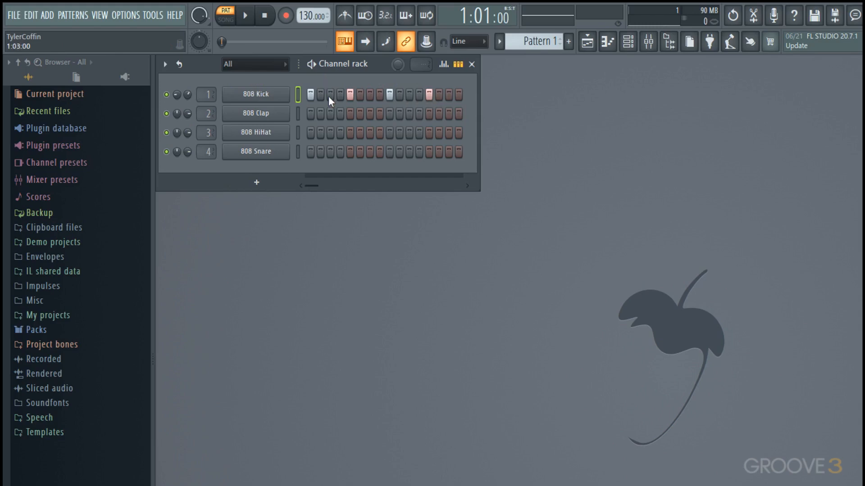
# Check the numerator, denominator and timebase in the project's general time settings, and close the settings.
pyautogui.click(128, 17)
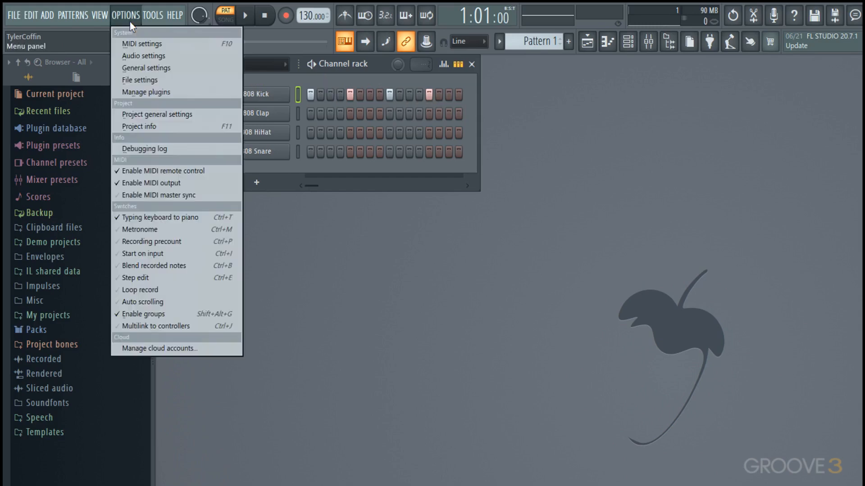
pyautogui.click(190, 115)
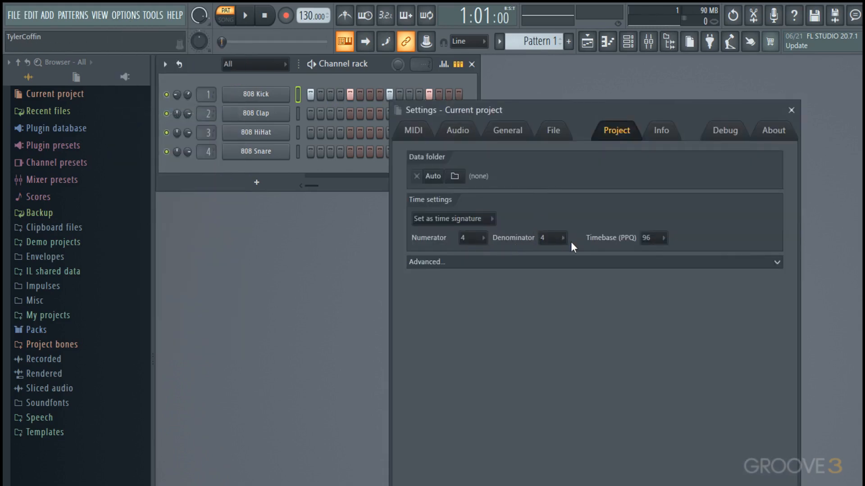
pyautogui.click(791, 110)
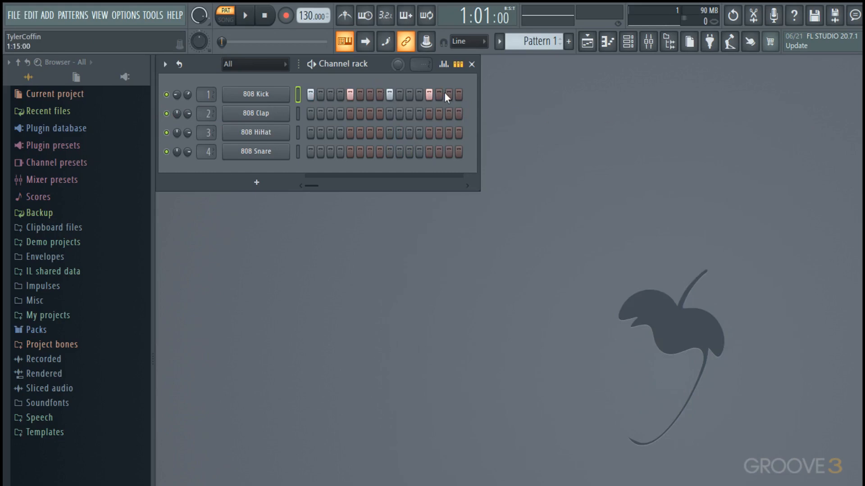
# Widen the Channel rack to show 32 steps per channel, and play the pattern.
pyautogui.moveTo(481, 102); pyautogui.dragTo(533, 103)
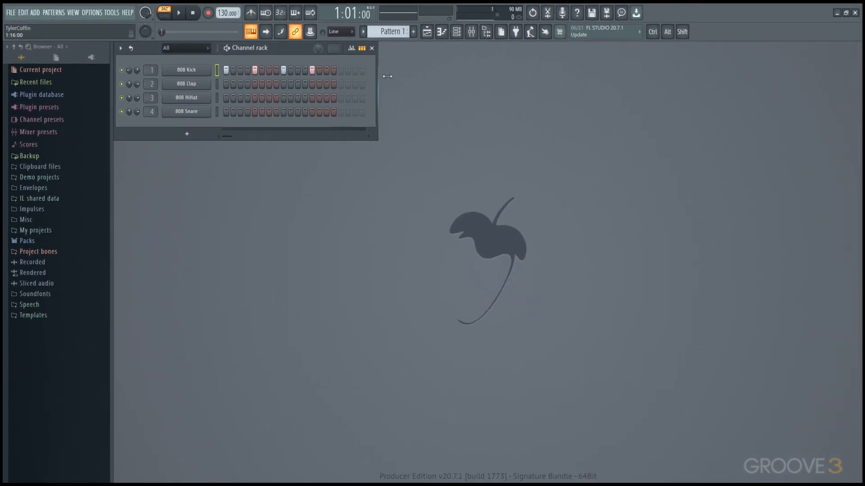
pyautogui.moveTo(388, 76); pyautogui.dragTo(464, 95)
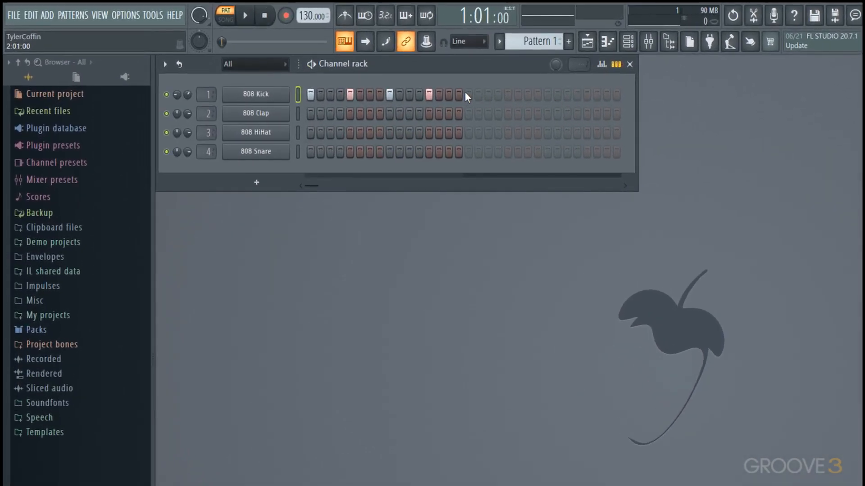
pyautogui.press('space')
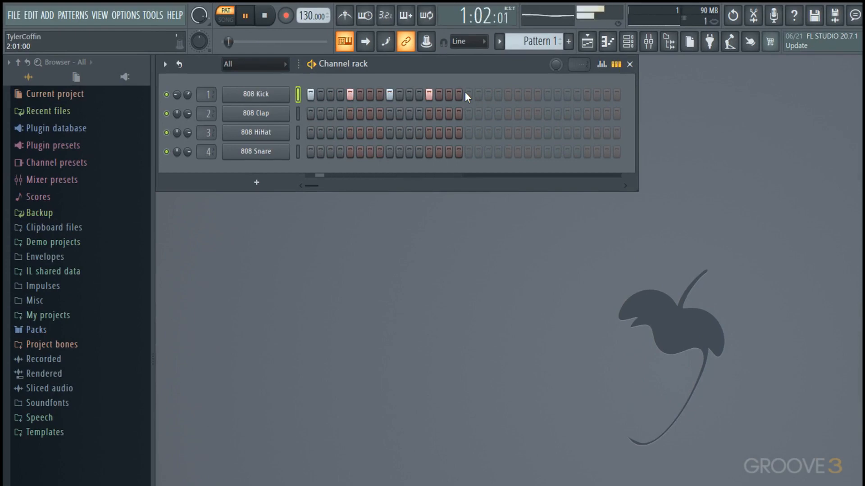
pyautogui.press('space')
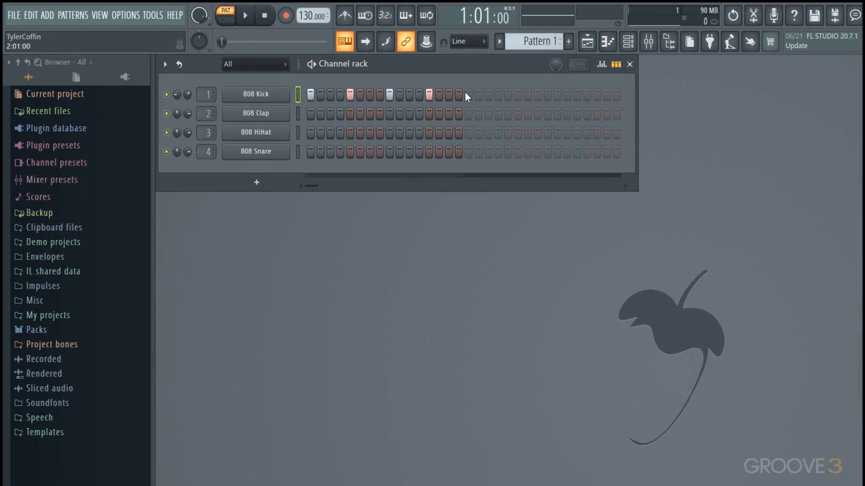
# Add 808 Kick hits on steps 17, 20 and 23, and play the pattern.
pyautogui.click(467, 93)
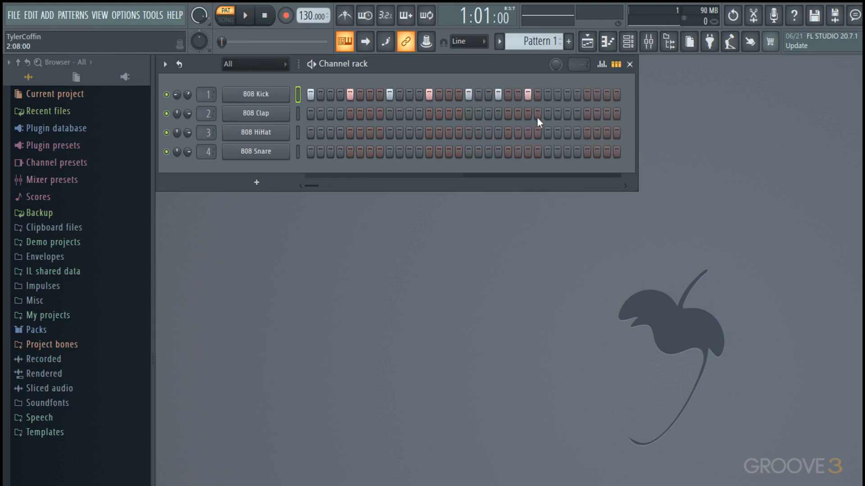
pyautogui.press('space')
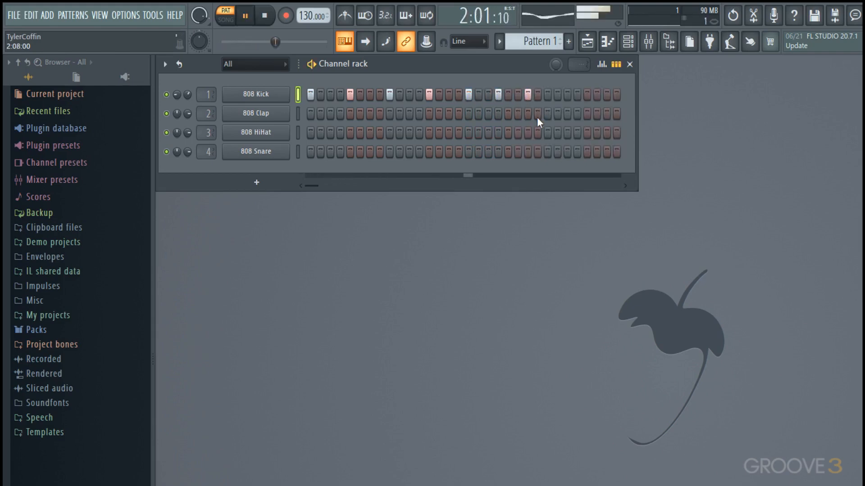
pyautogui.press('space')
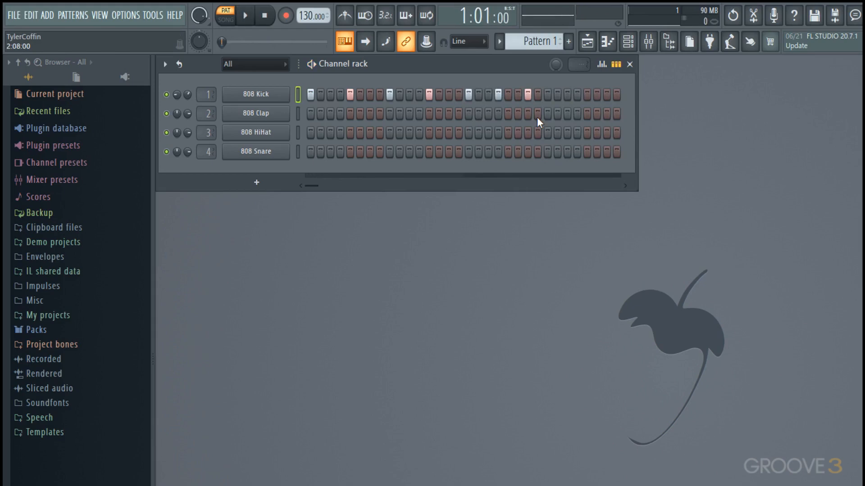
# Add 808 Clap hits on steps 5 and 13, and play the pattern.
pyautogui.click(349, 113)
pyautogui.press('space')
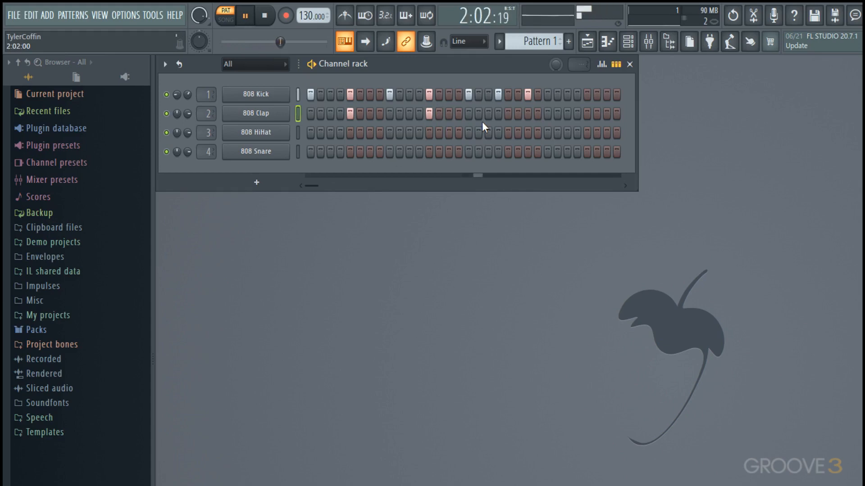
pyautogui.press('space')
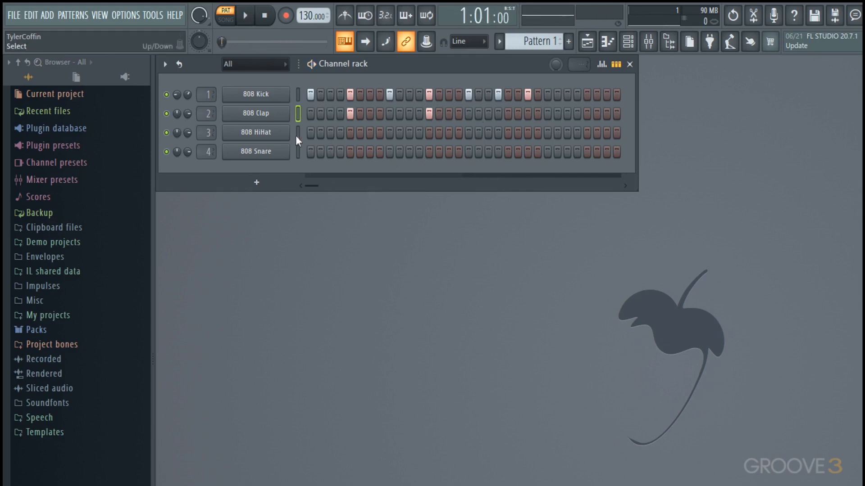
# Fill each 2 steps of the 808 HiHat, and play the pattern.
pyautogui.rightClick(264, 138)
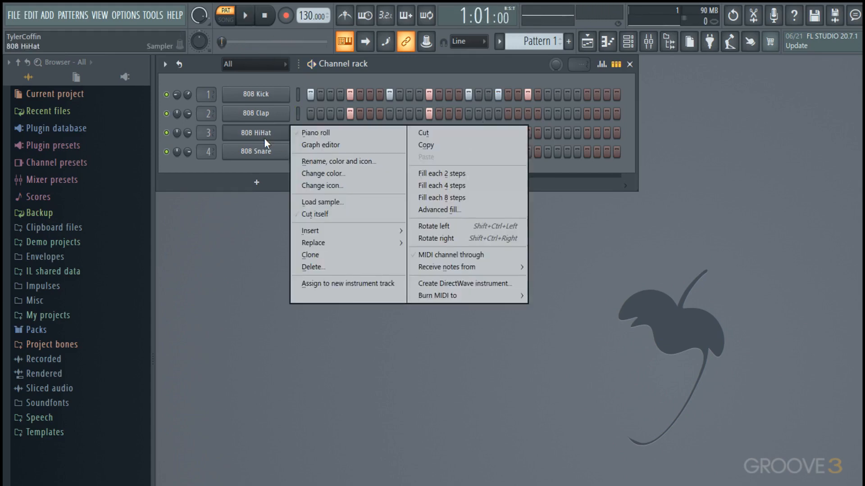
pyautogui.click(433, 172)
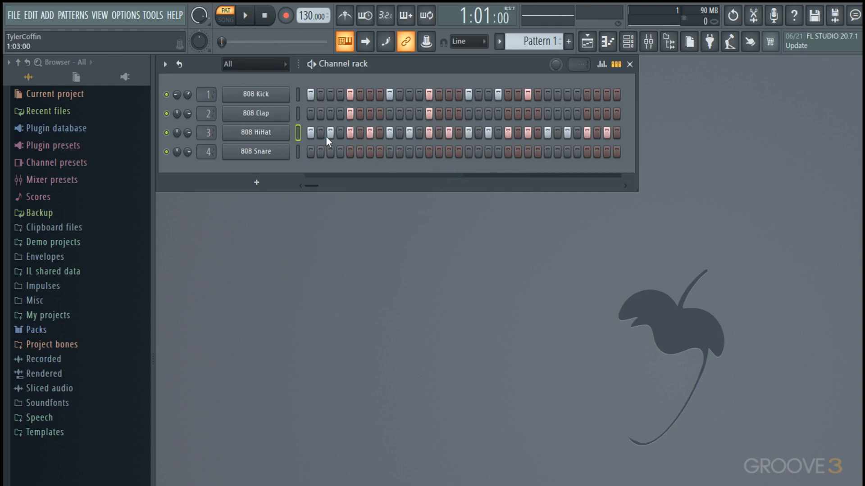
pyautogui.press('space')
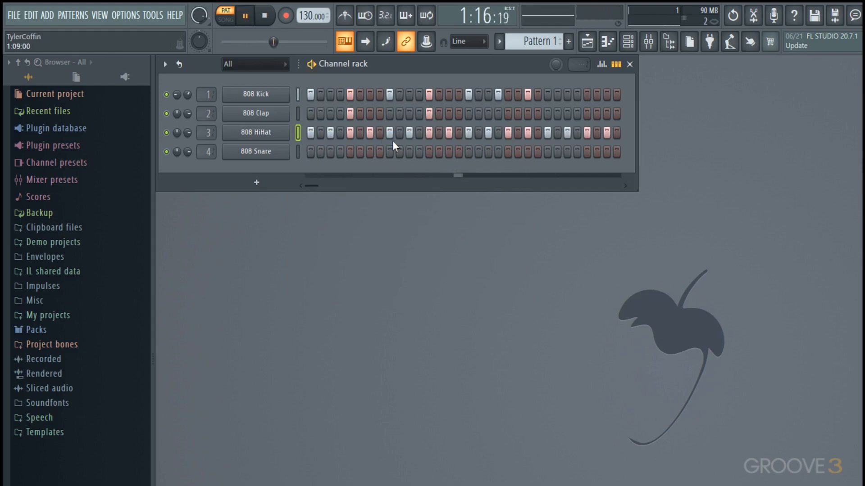
pyautogui.press('space')
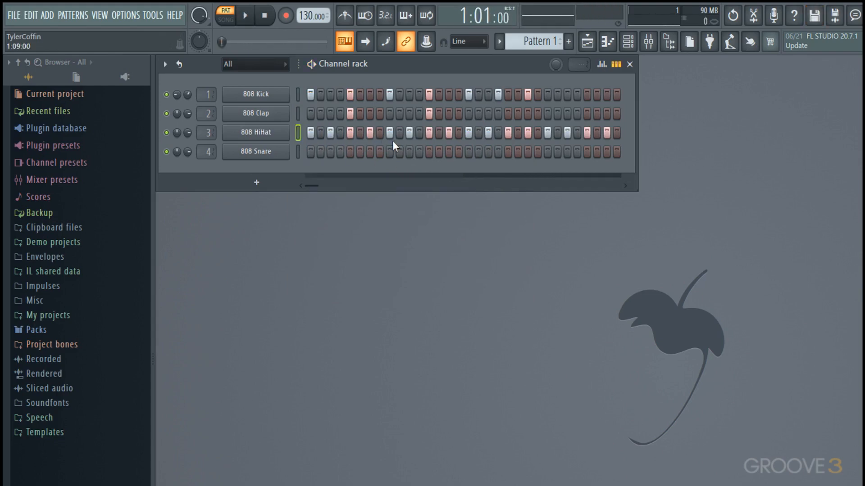
# Add 808 Snare hits on steps 4 and 7, and play the pattern.
pyautogui.click(343, 154)
pyautogui.click(371, 153)
pyautogui.press('space')
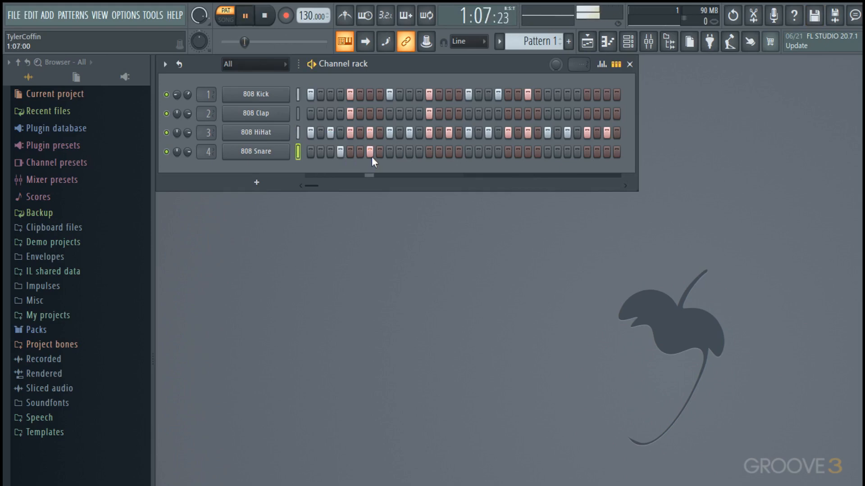
pyautogui.press('space')
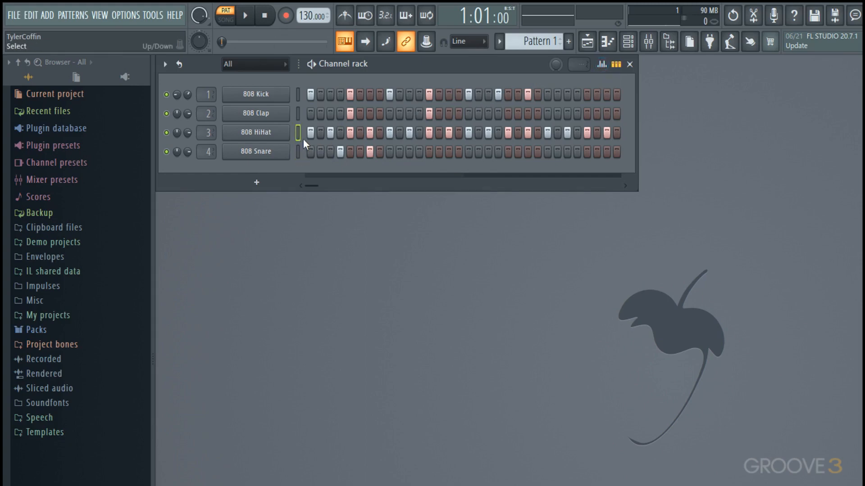
# Lower the note pitch of the 808 Kick's step 5 to F#4 in the graph editor, and play the pattern.
pyautogui.click(299, 95)
pyautogui.click(601, 65)
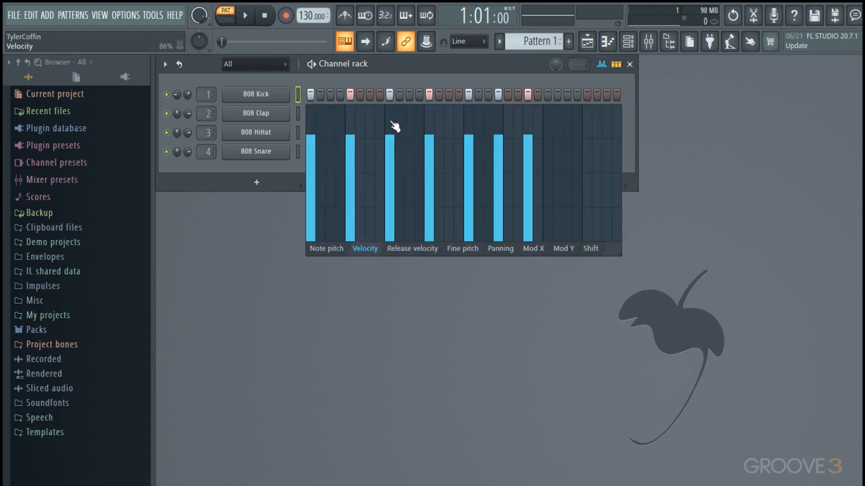
pyautogui.click(330, 249)
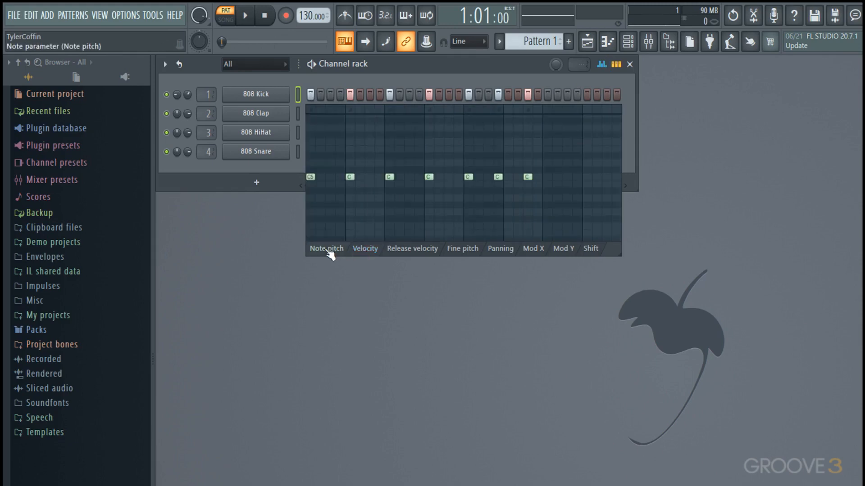
pyautogui.moveTo(356, 194); pyautogui.dragTo(353, 224)
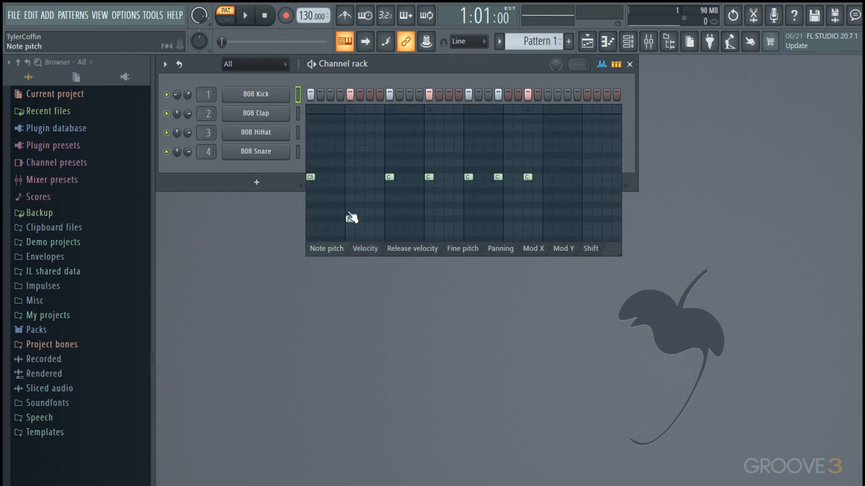
pyautogui.press('space')
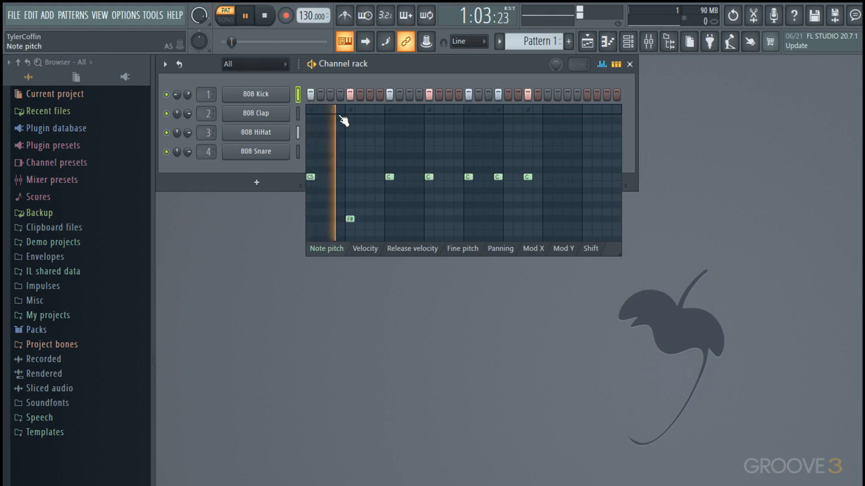
pyautogui.press('space')
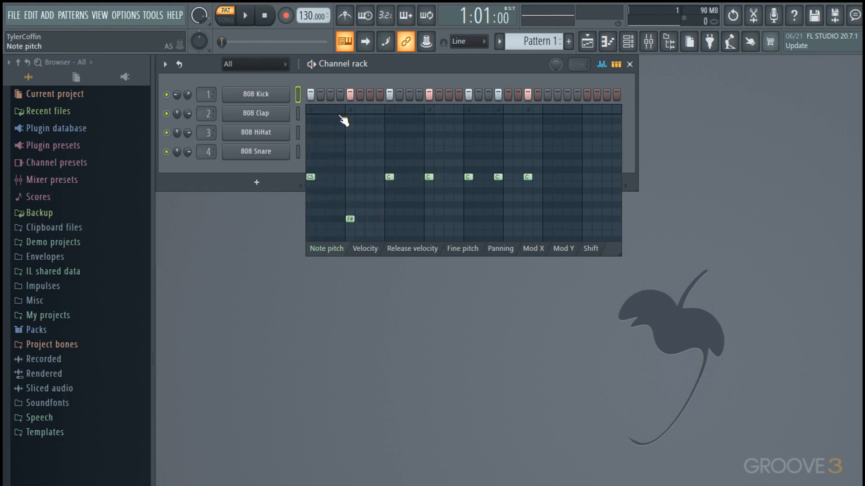
# Lower the 808 Kick's velocity on step 5 and, to about 68%, on step 13 in the graph editor.
pyautogui.click(375, 251)
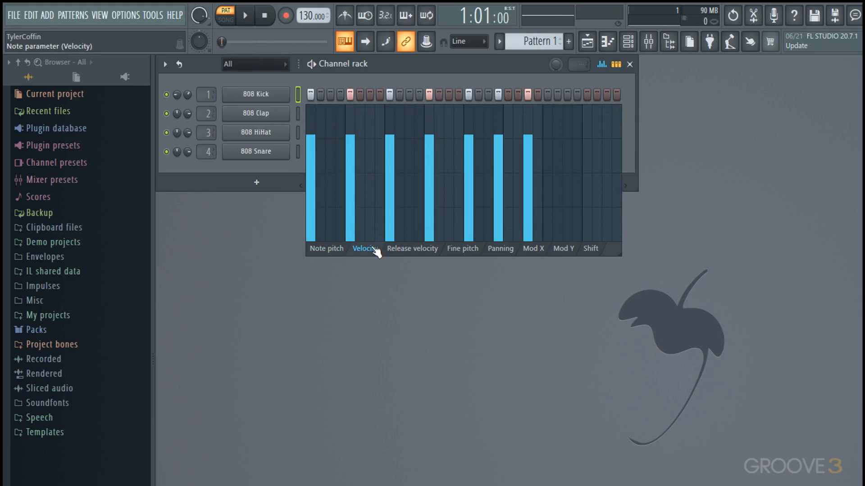
pyautogui.click(351, 155)
pyautogui.click(430, 149)
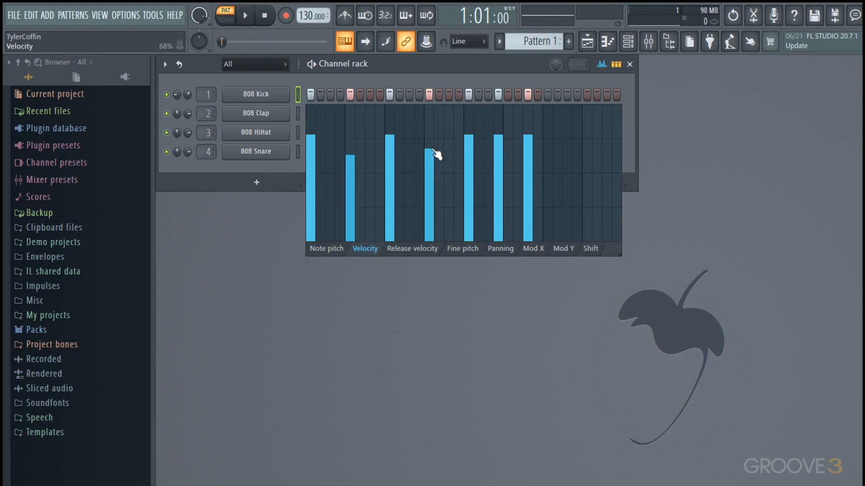
# Lower the 808 HiHat's velocity on steps 3 and 7 and, to about 44%, on step 11.
pyautogui.click(299, 134)
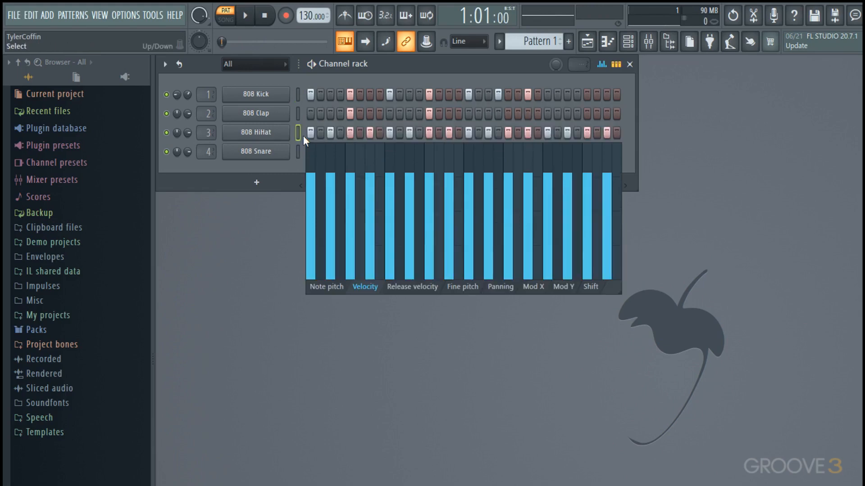
pyautogui.click(332, 217)
pyautogui.click(370, 195)
pyautogui.click(409, 219)
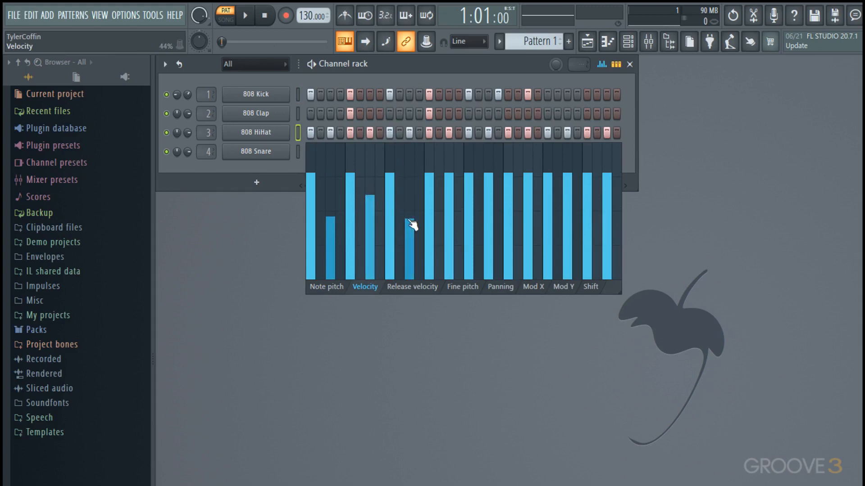
# Lower the 808 HiHat's velocity on steps 15 and 19 in the graph editor, and play the pattern.
pyautogui.click(449, 200)
pyautogui.click(489, 220)
pyautogui.press('space')
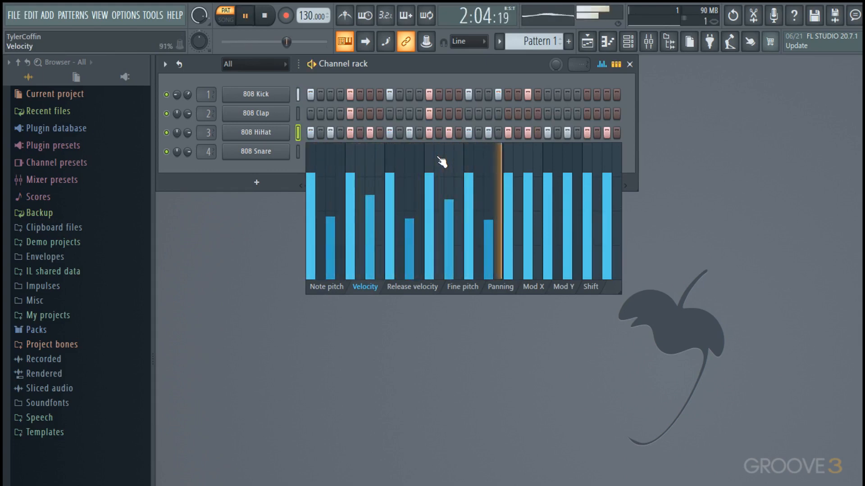
pyautogui.press('space')
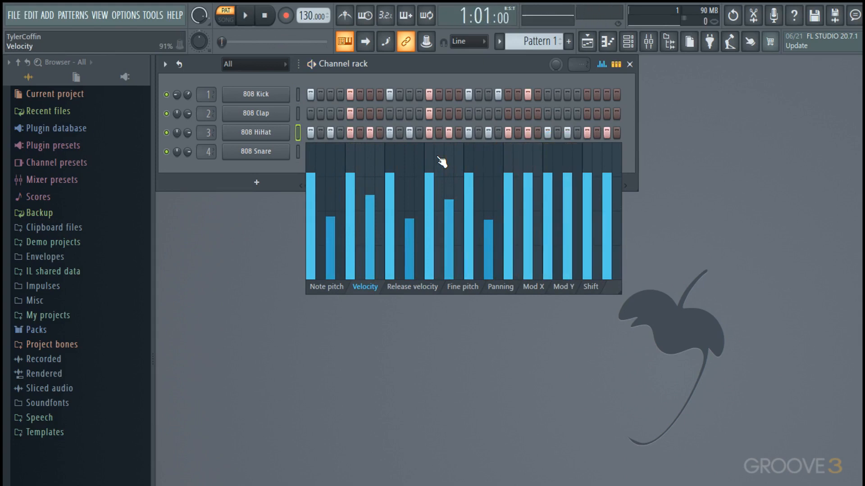
# Try varied fine pitch values across the 808 HiHat's hits from step 3 to step 23, and play the pattern.
pyautogui.click(412, 288)
pyautogui.click(461, 287)
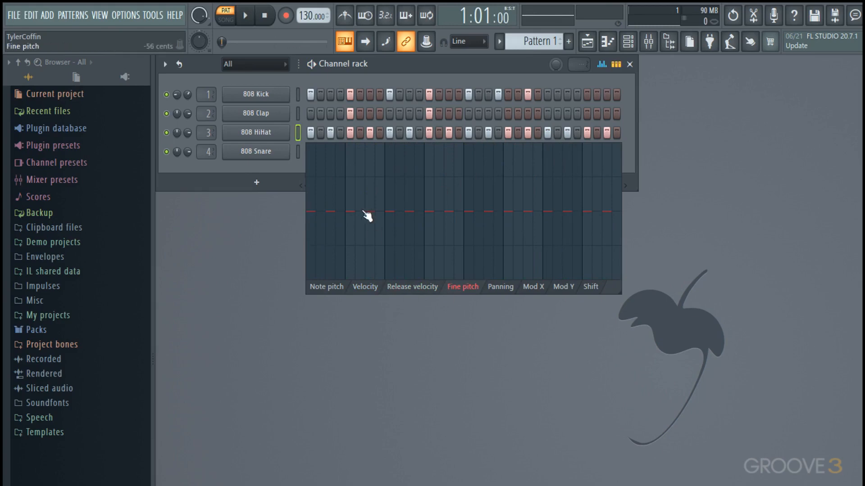
pyautogui.moveTo(331, 200)
pyautogui.mouseDown()
pyautogui.moveTo(343, 195)
pyautogui.moveTo(432, 231)
pyautogui.moveTo(539, 238)
pyautogui.mouseUp()
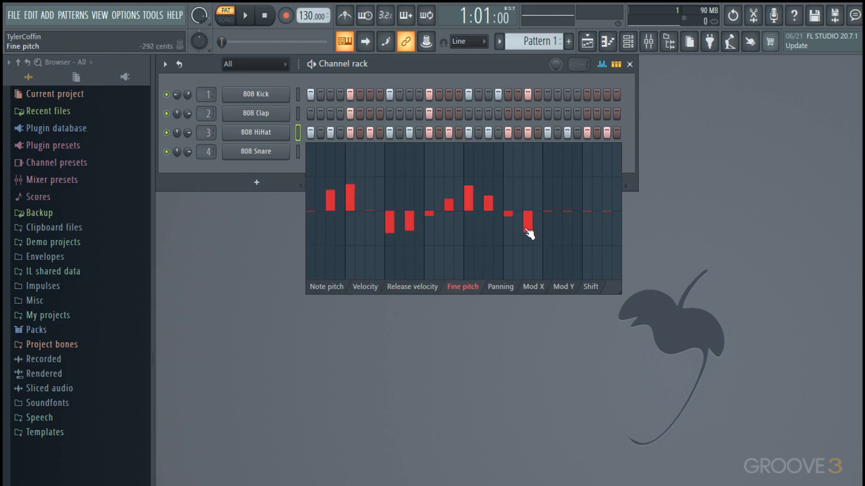
pyautogui.press('space')
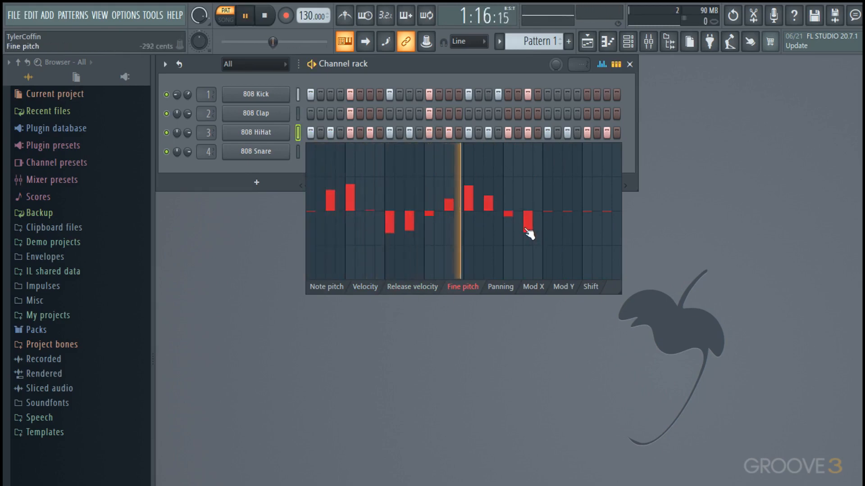
pyautogui.press('space')
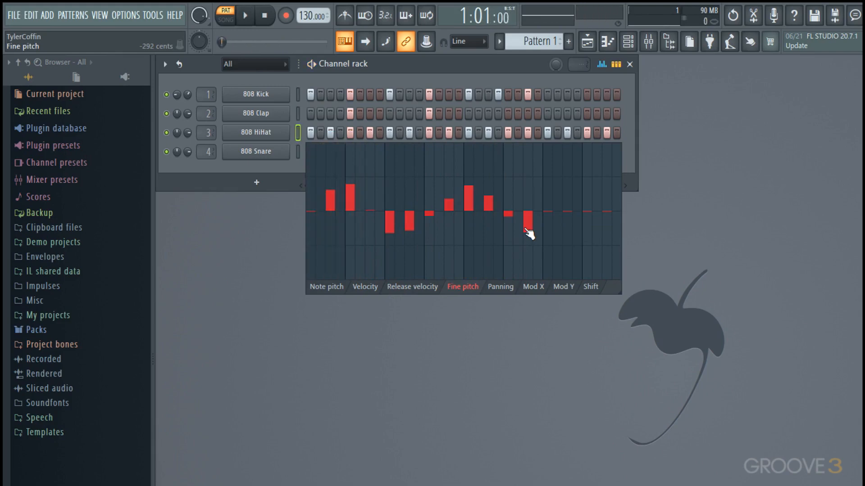
# Compare the 808 HiHat's note pitch and fine pitch, and reset all its fine pitch values to zero.
pyautogui.click(330, 288)
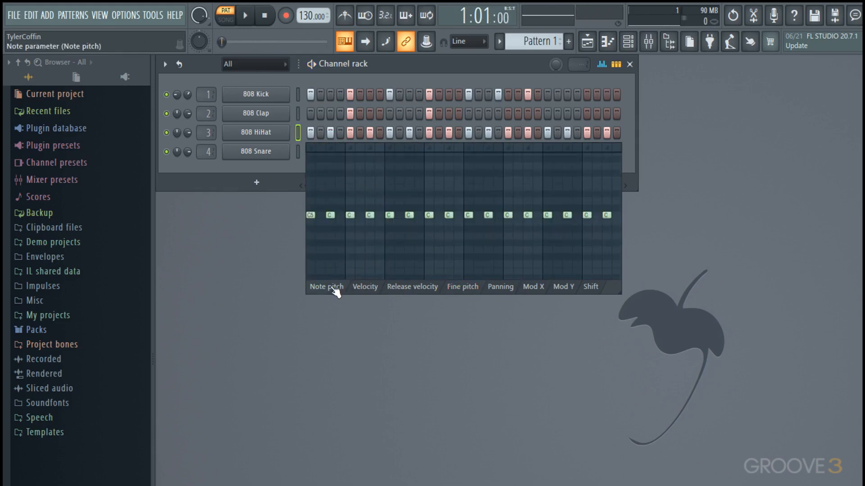
pyautogui.click(492, 291)
pyautogui.click(471, 287)
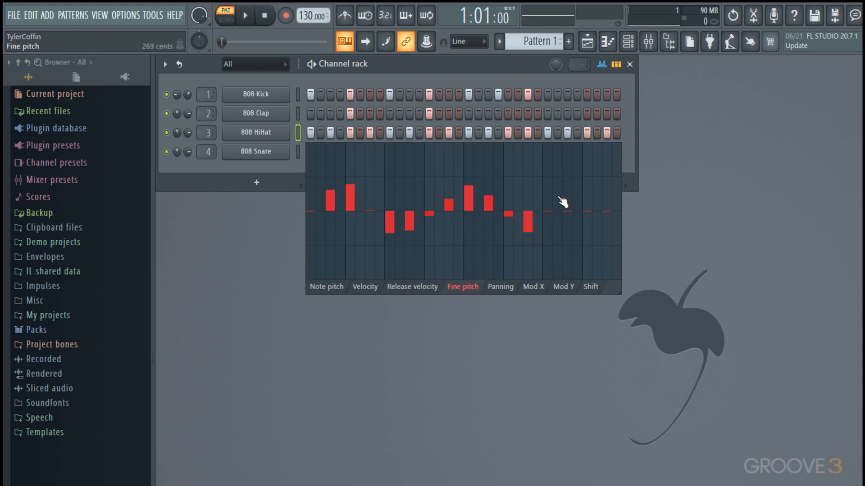
pyautogui.moveTo(558, 201); pyautogui.dragTo(326, 186)
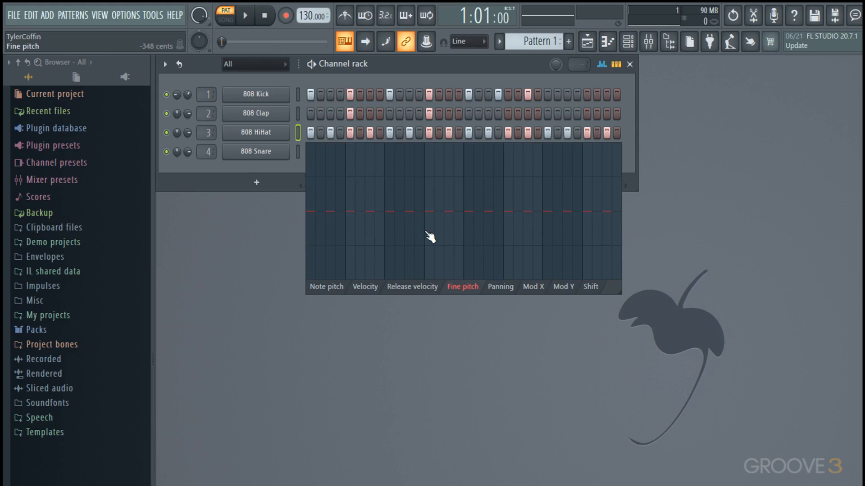
# Draw varied left and right panning values across all the 808 HiHat's hits in the graph editor, and play the pattern.
pyautogui.click(365, 287)
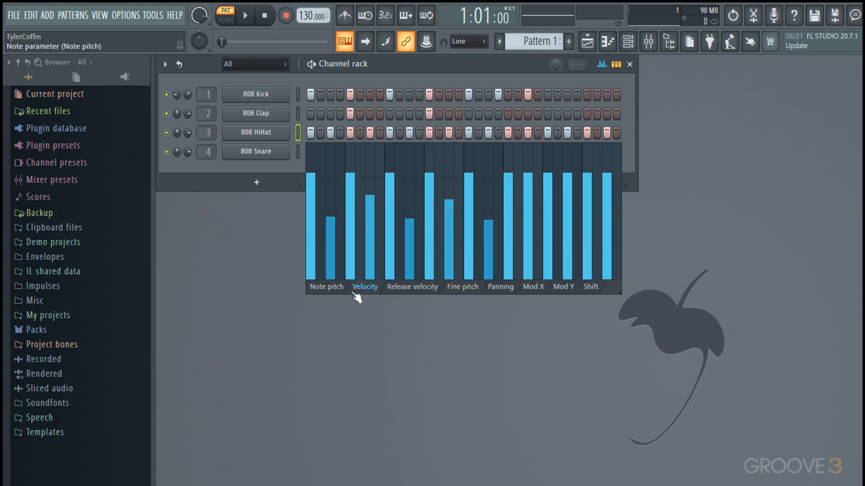
pyautogui.click(409, 221)
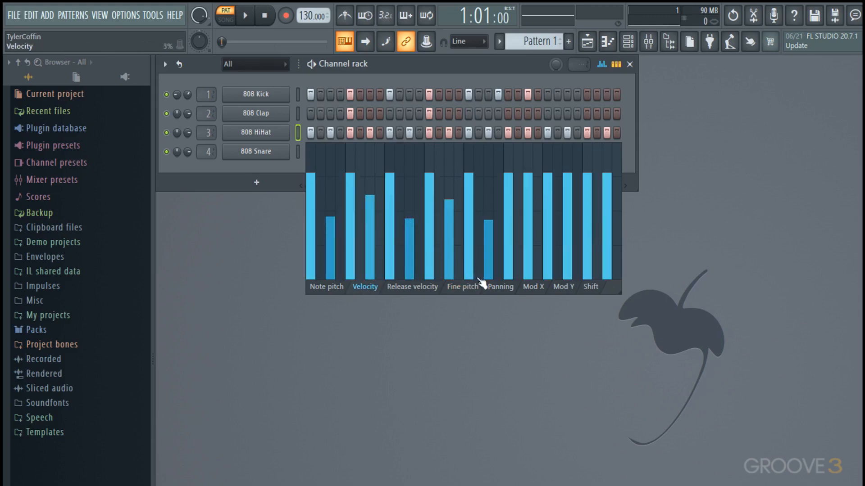
pyautogui.click(499, 287)
pyautogui.moveTo(328, 223)
pyautogui.mouseDown()
pyautogui.moveTo(324, 204)
pyautogui.moveTo(444, 195)
pyautogui.moveTo(595, 207)
pyautogui.mouseUp()
pyautogui.press('space')
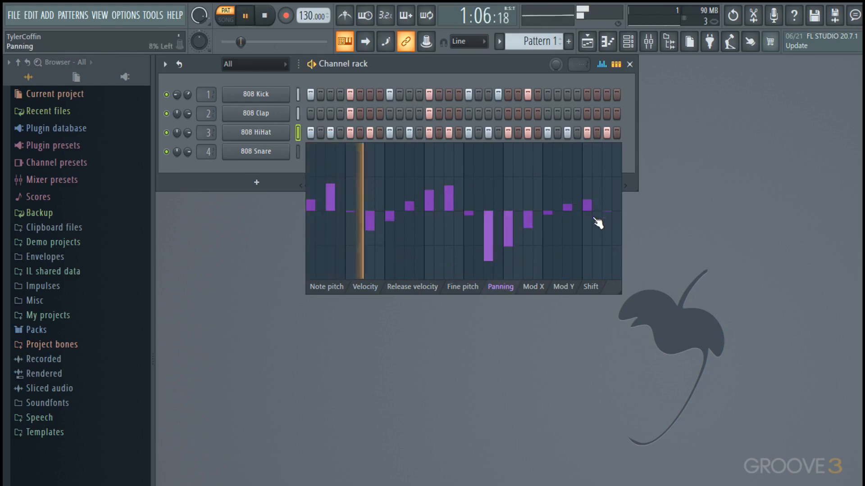
pyautogui.press('space')
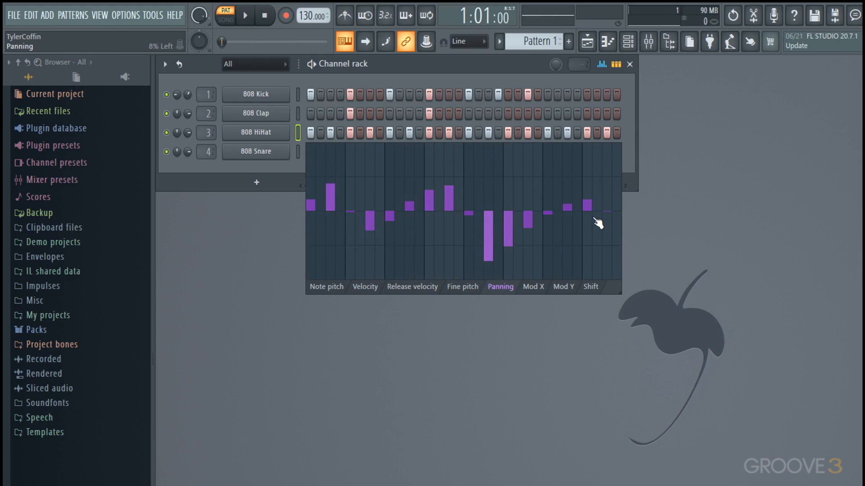
# Show the Mod X values in the graph editor, and open the 808 Kick's envelope and filter settings.
pyautogui.click(540, 291)
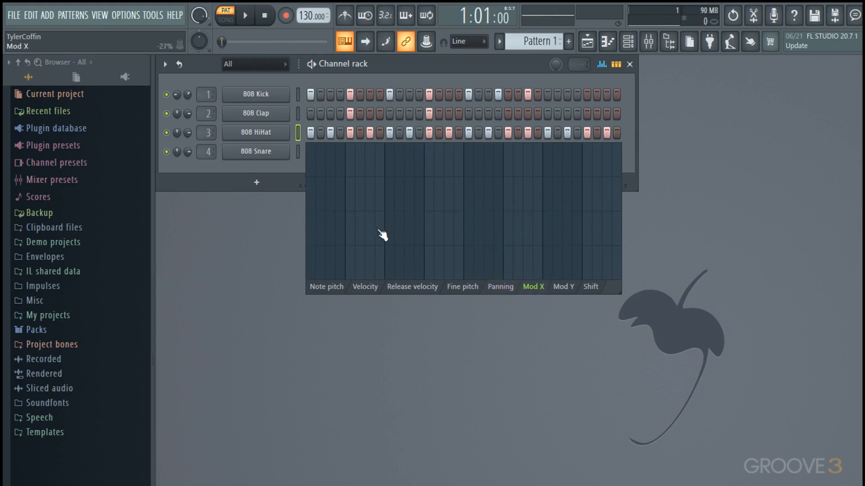
pyautogui.click(299, 93)
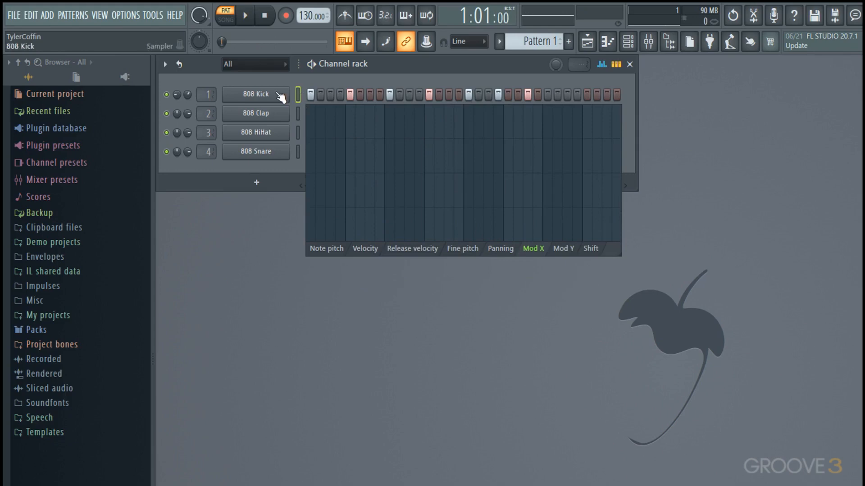
pyautogui.click(280, 93)
pyautogui.click(533, 157)
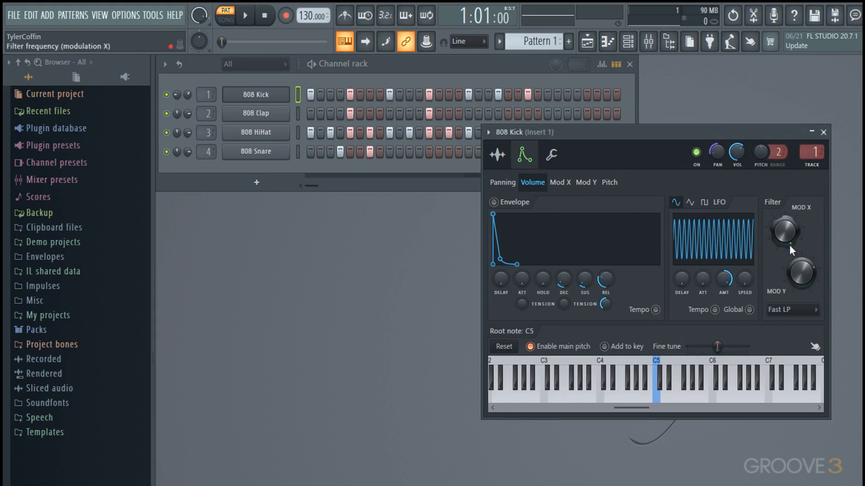
# Adjust the 808 Kick's filter Mod Y and Mod X knobs while playing the pattern.
pyautogui.moveTo(801, 272); pyautogui.dragTo(801, 288)
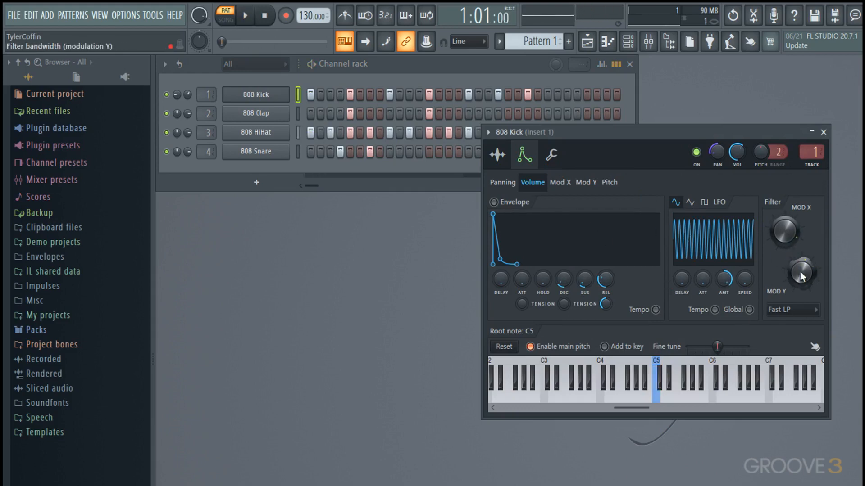
pyautogui.press('space')
pyautogui.moveTo(785, 231); pyautogui.dragTo(784, 266)
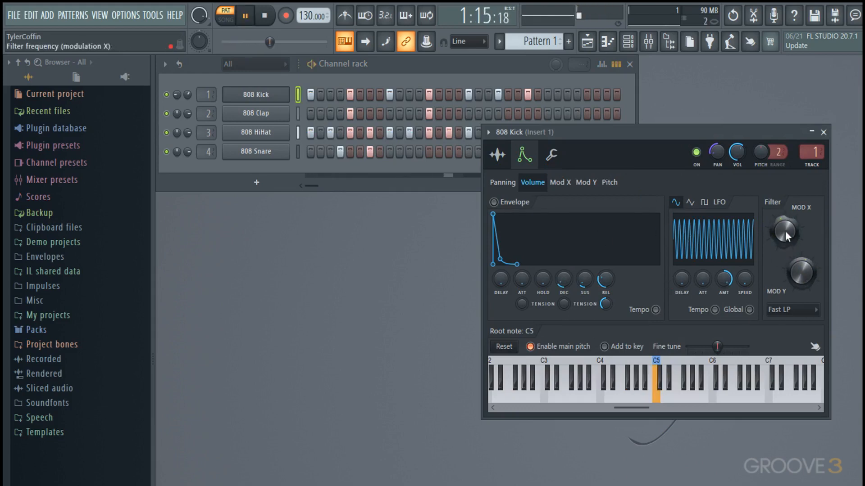
pyautogui.press('space')
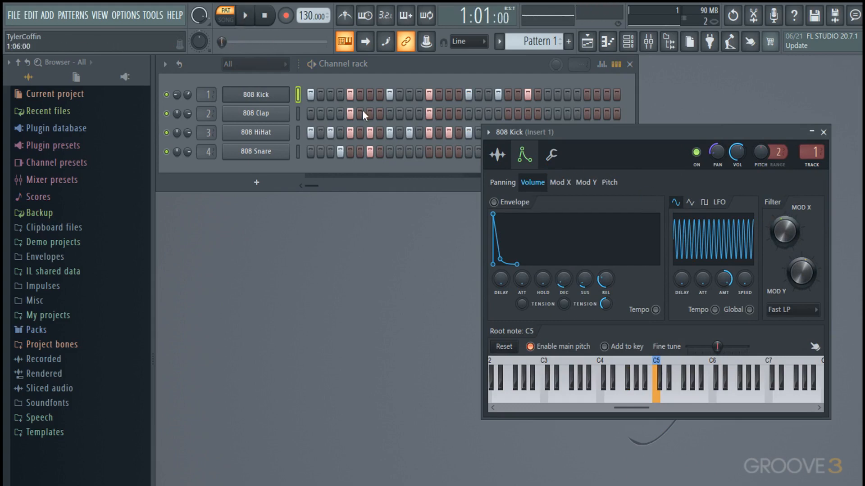
# Mute every channel except the 808 Kick, and play the pattern.
pyautogui.click(166, 114)
pyautogui.click(167, 133)
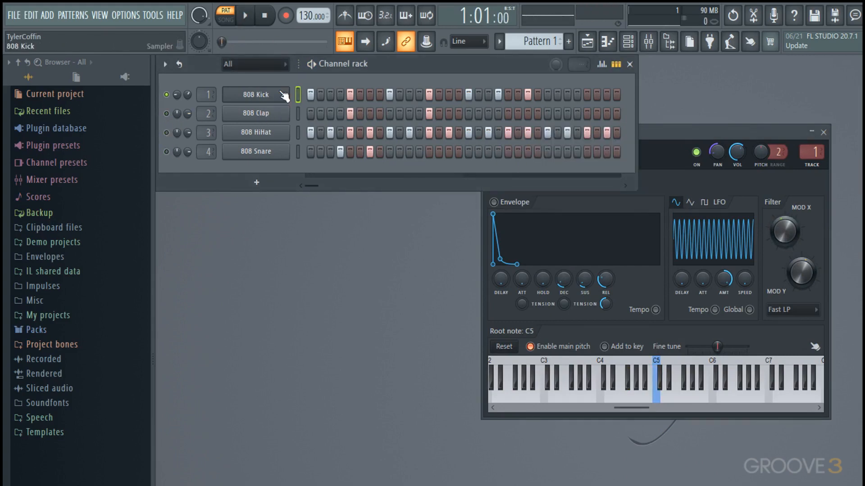
pyautogui.press('space')
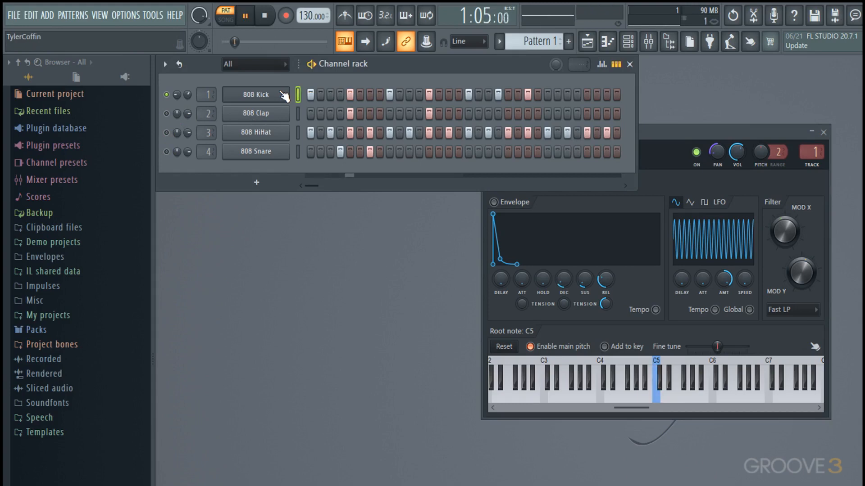
pyautogui.press('space')
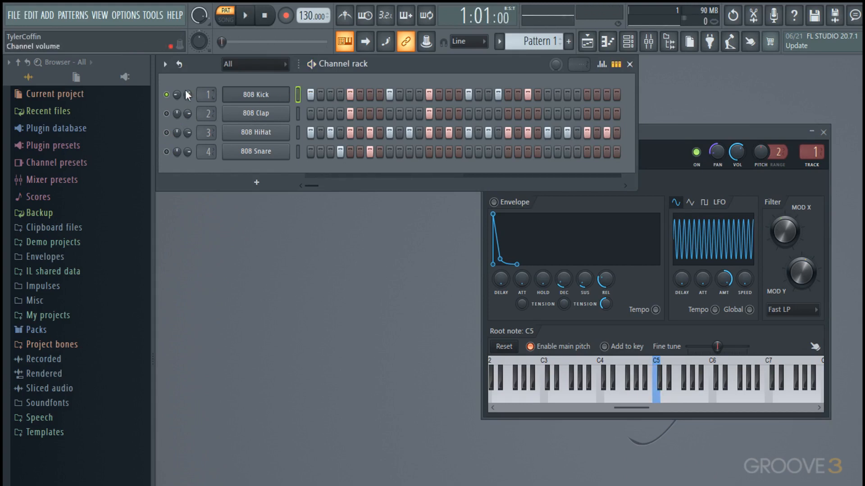
# Turn the 808 Kick's solo state off and back on.
pyautogui.rightClick(164, 94)
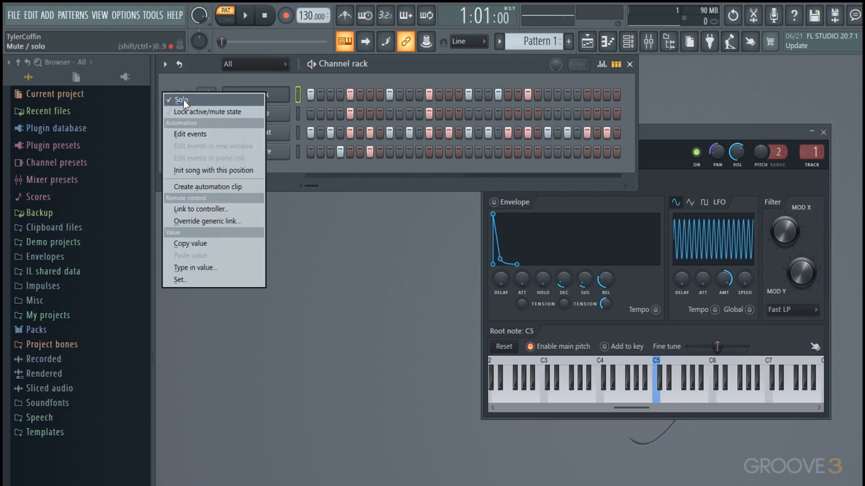
pyautogui.click(183, 100)
pyautogui.rightClick(164, 97)
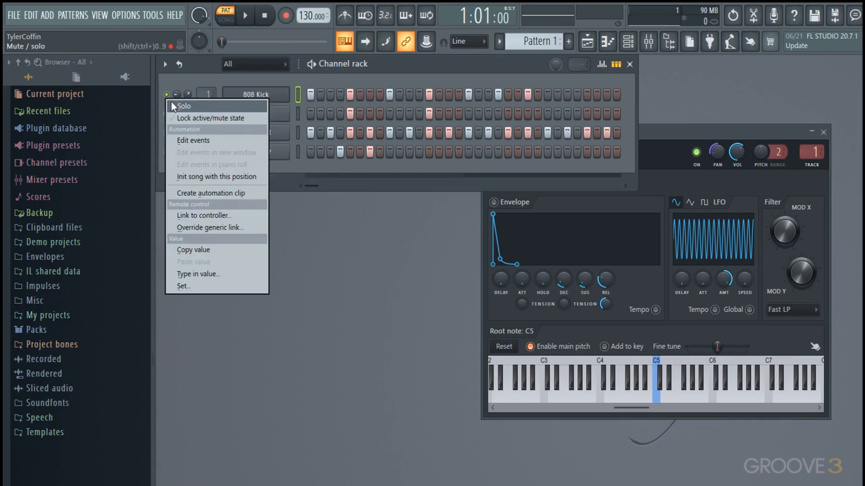
pyautogui.click(172, 101)
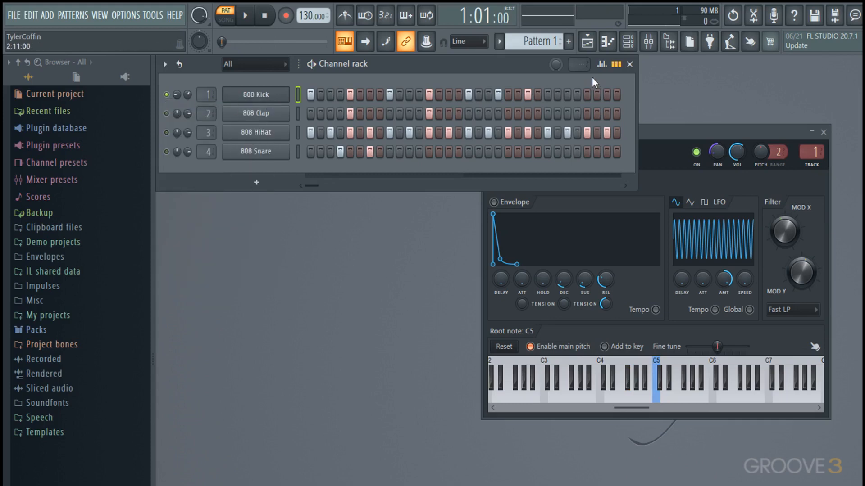
# Draw the 808 Kick's Mod X values, raised on steps 1, 9, 20 and 23 and lowered on 5, 13 and 17, and play the pattern.
pyautogui.click(603, 66)
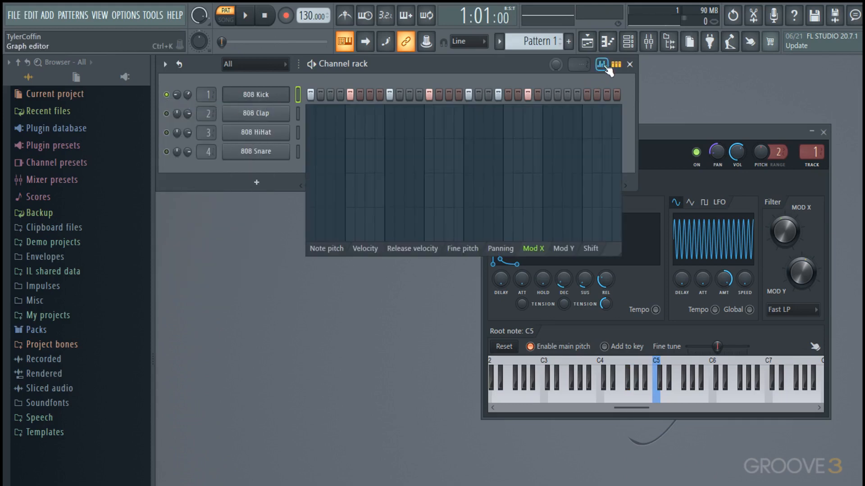
pyautogui.click(310, 152)
pyautogui.click(350, 213)
pyautogui.moveTo(388, 153); pyautogui.dragTo(635, 163)
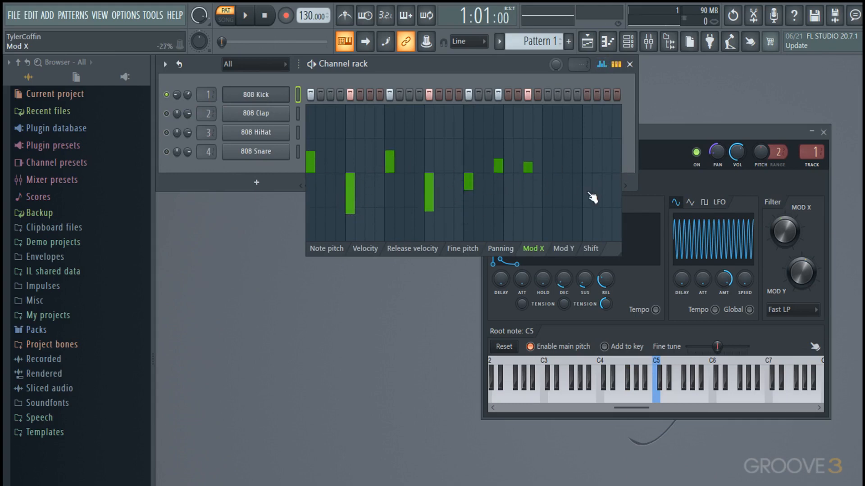
pyautogui.click(799, 269)
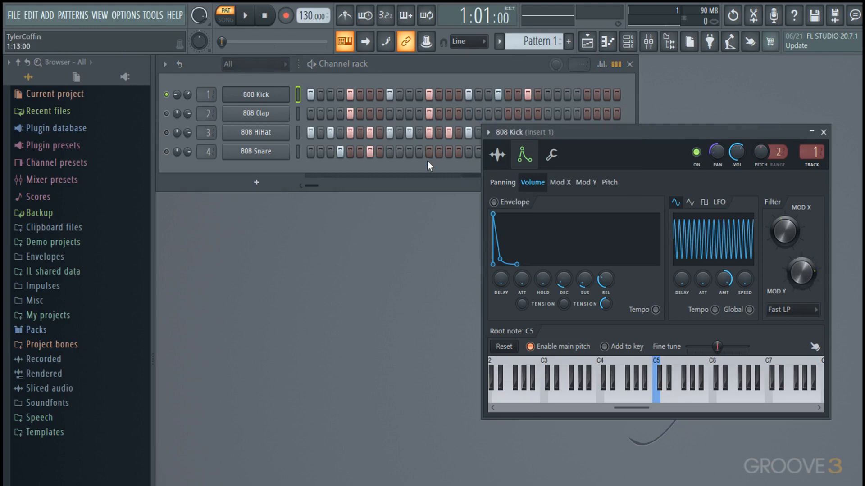
pyautogui.press('space')
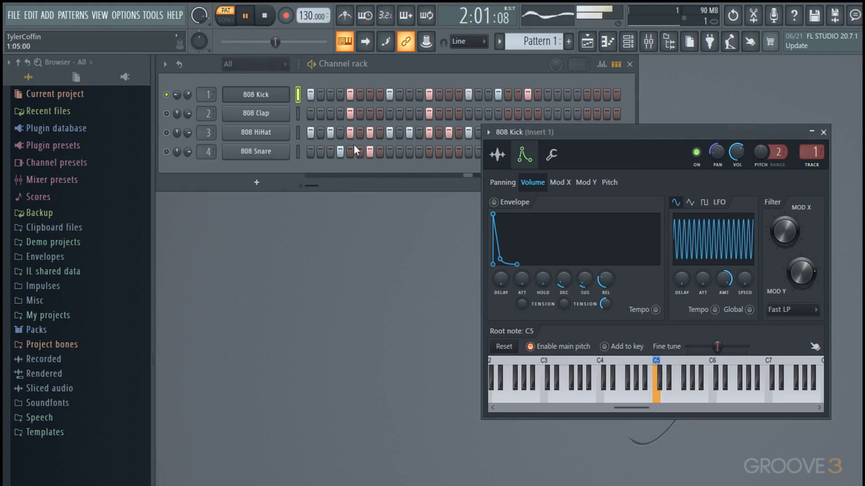
# Raise the 808 Kick's Mod X to about -9% on step 5, raise it on step 13 too, and stop playback.
pyautogui.click(271, 95)
pyautogui.click(270, 95)
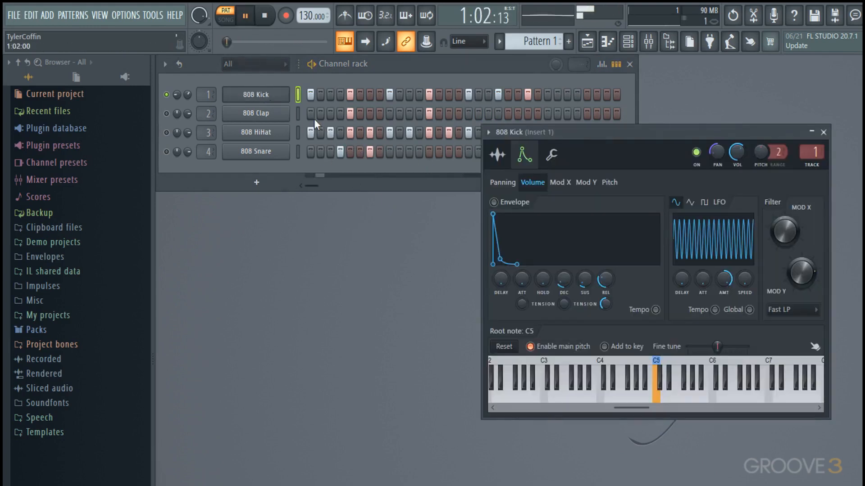
pyautogui.click(603, 68)
pyautogui.click(602, 66)
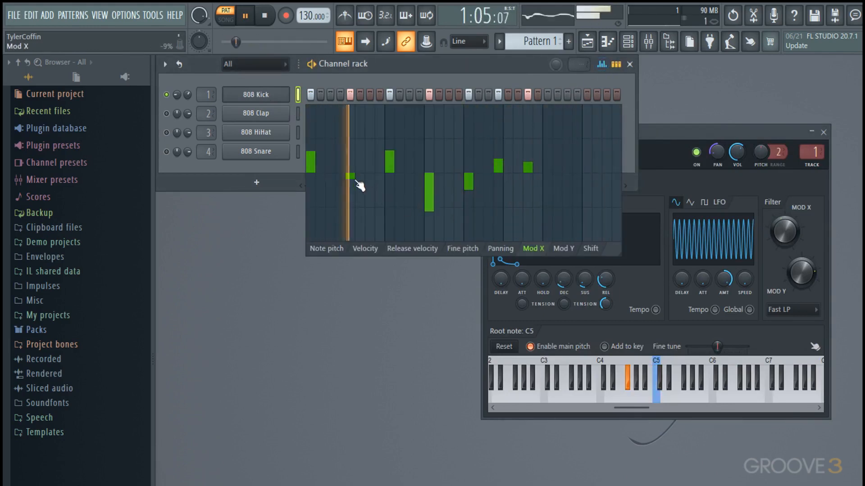
pyautogui.click(432, 184)
pyautogui.press('space')
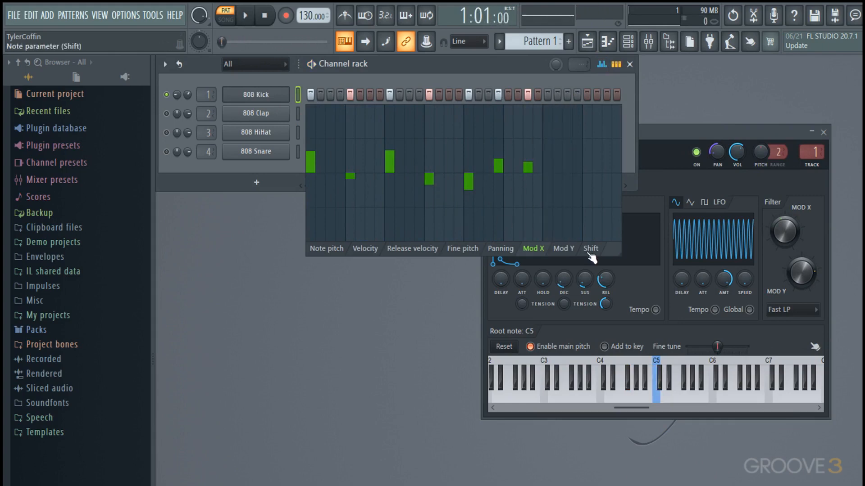
# Show the Shift parameter in the graph editor and solo the 808 HiHat channel.
pyautogui.click(563, 249)
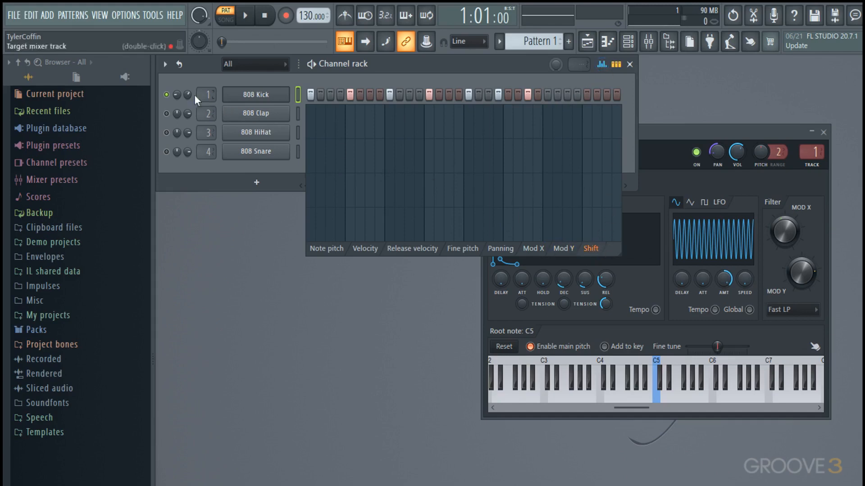
pyautogui.rightClick(166, 136)
pyautogui.click(171, 142)
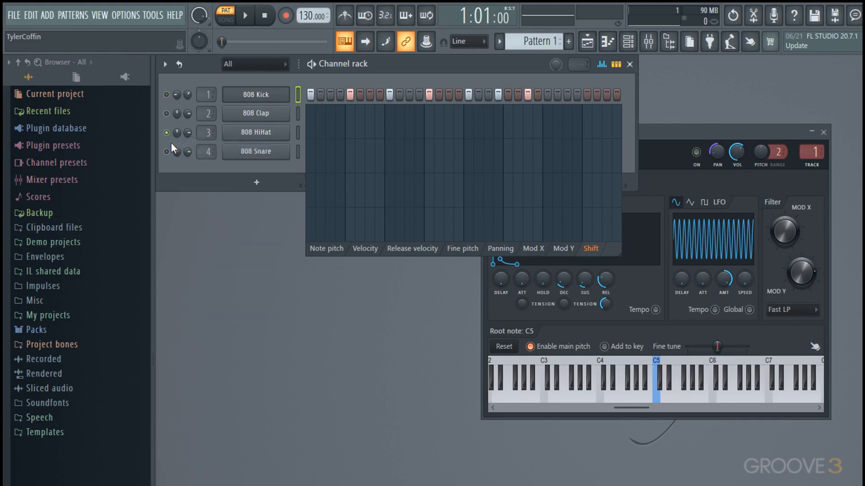
# Fill all 32 steps of the 808 HiHat channel and play the pattern.
pyautogui.click(297, 131)
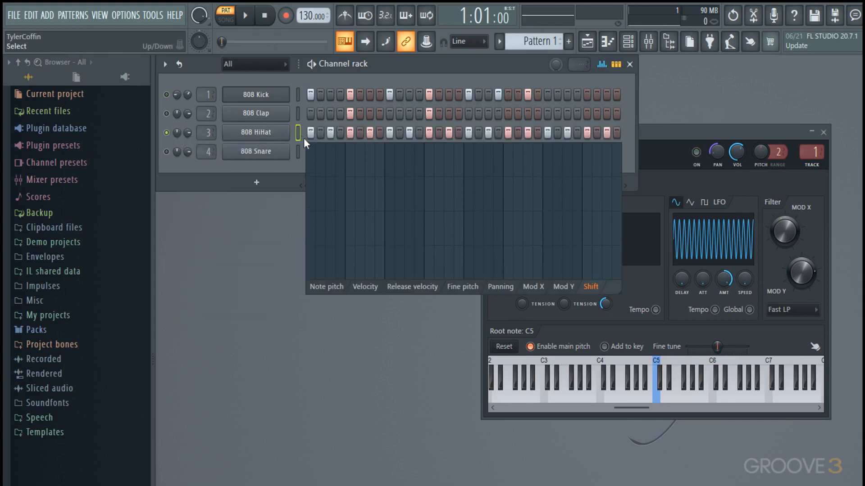
pyautogui.moveTo(317, 132); pyautogui.dragTo(616, 132)
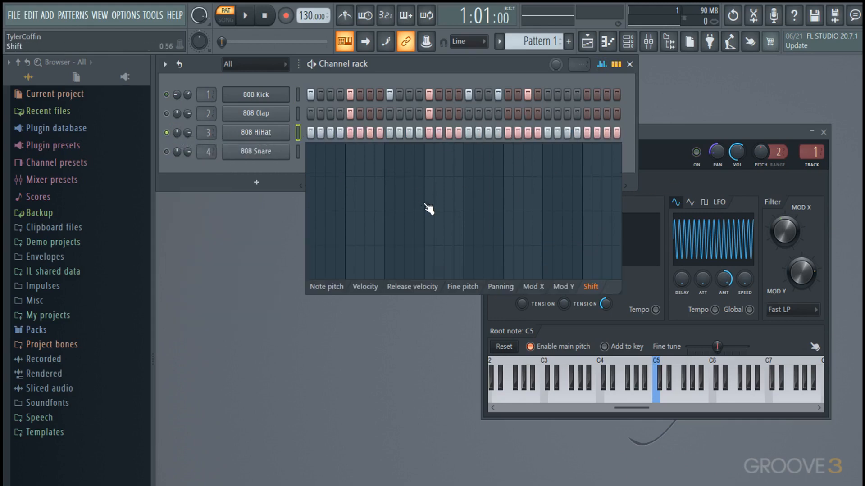
pyautogui.press('space')
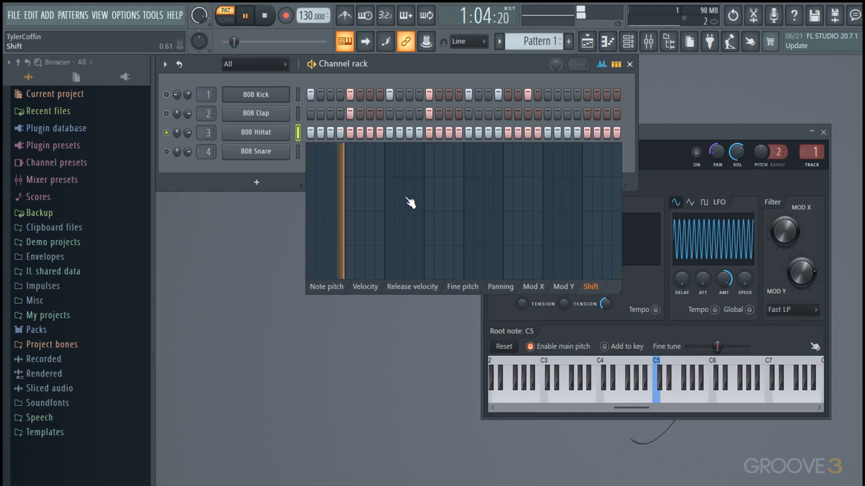
pyautogui.press('space')
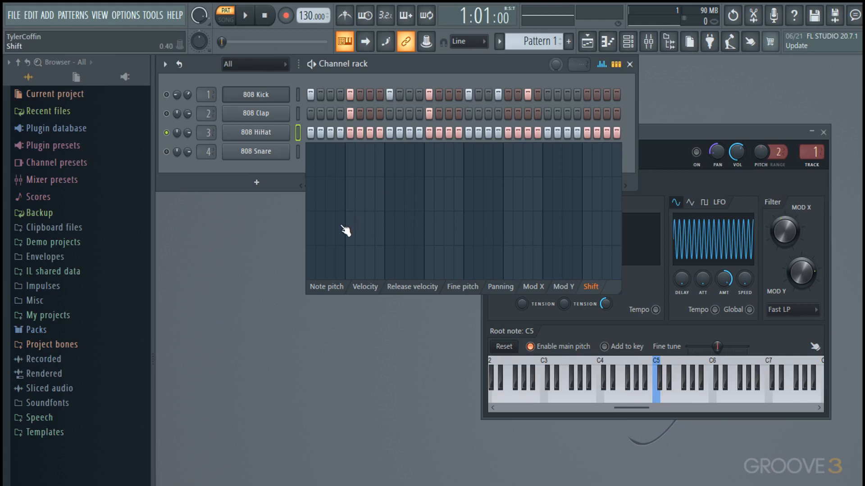
# Raise the 808 HiHat's Shift on step 4 to about 0.65 and play the pattern.
pyautogui.moveTo(343, 225); pyautogui.dragTo(344, 191)
pyautogui.press('space')
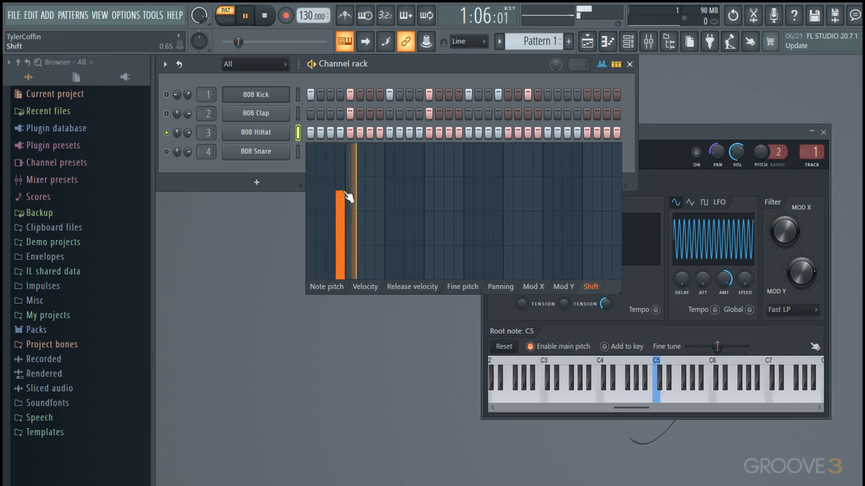
pyautogui.press('space')
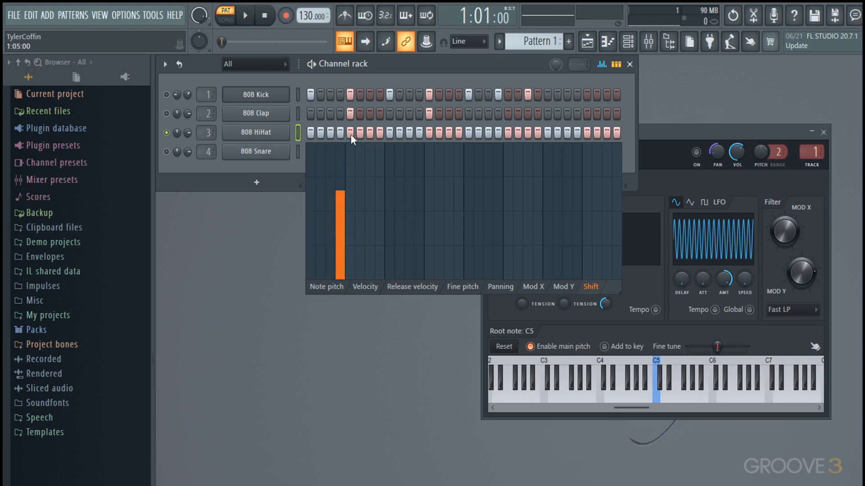
# Lower the 808 HiHat's Shift on step 4 and raise it on step 1 while playing the pattern.
pyautogui.press('space')
pyautogui.moveTo(347, 189); pyautogui.dragTo(327, 248)
pyautogui.click(311, 250)
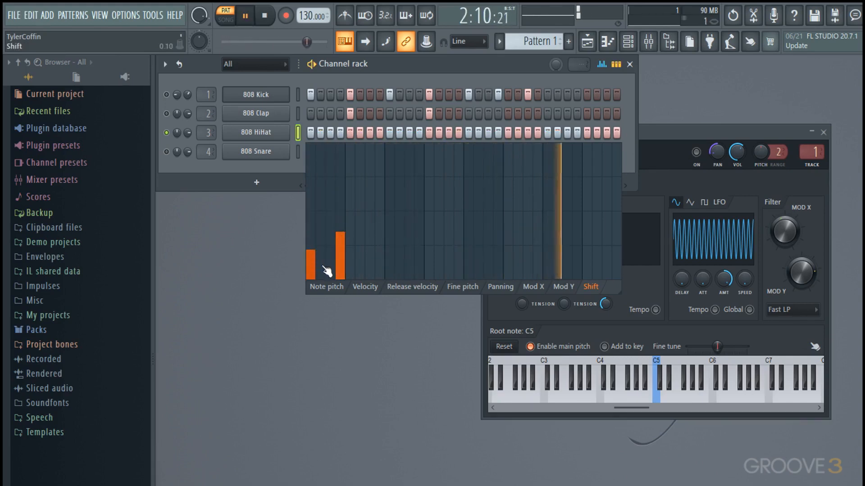
pyautogui.press('space')
pyautogui.press('space')
pyautogui.press('space')
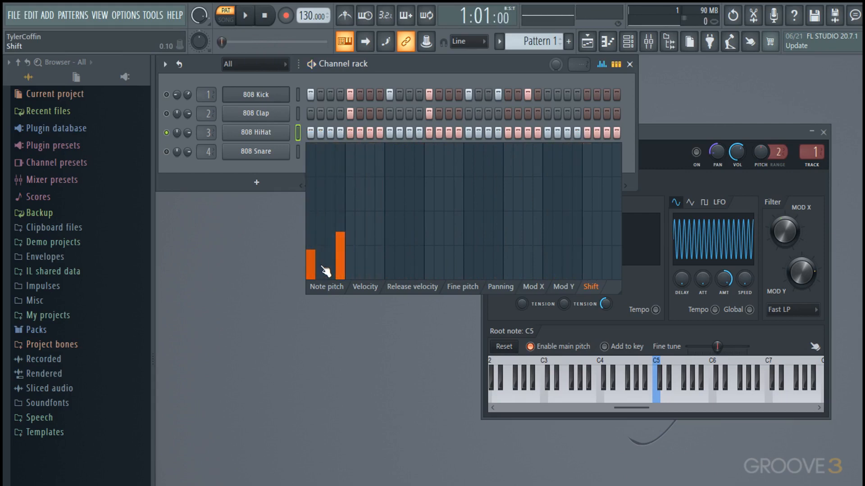
# Reset the 808 HiHat's Shift on steps 1 and 4, and close the graph editor.
pyautogui.rightClick(310, 271)
pyautogui.rightClick(340, 270)
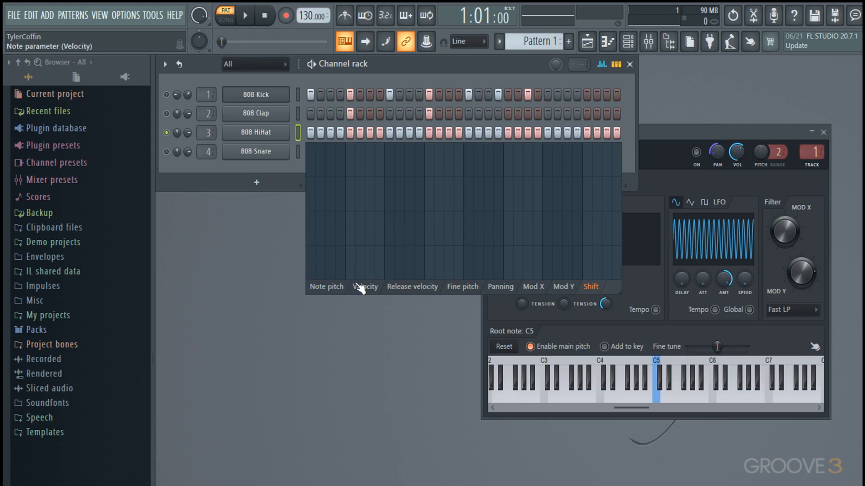
pyautogui.click(602, 64)
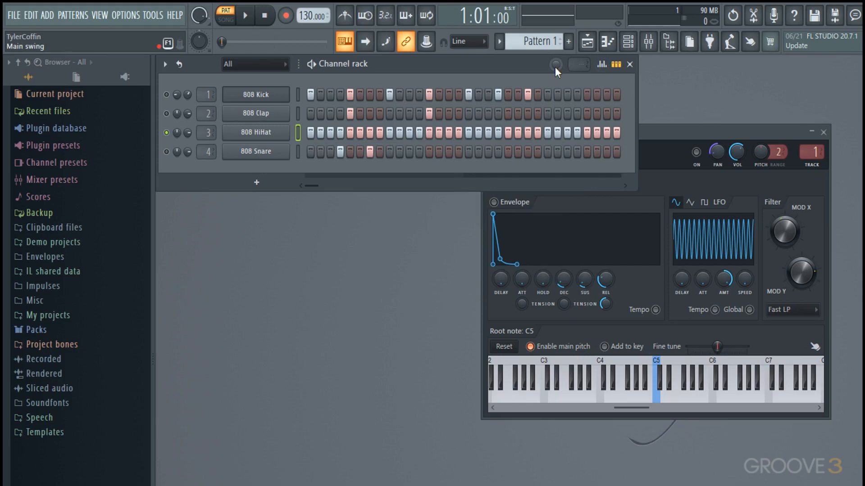
# Try different main swing amounts while the soloed 808 HiHat plays, ending back at 0%.
pyautogui.press('space')
pyautogui.moveTo(554, 67)
pyautogui.mouseDown()
pyautogui.moveTo(554, 46)
pyautogui.moveTo(555, 67)
pyautogui.mouseUp()
pyautogui.press('space')
pyautogui.press('space')
pyautogui.moveTo(555, 65); pyautogui.dragTo(555, 43)
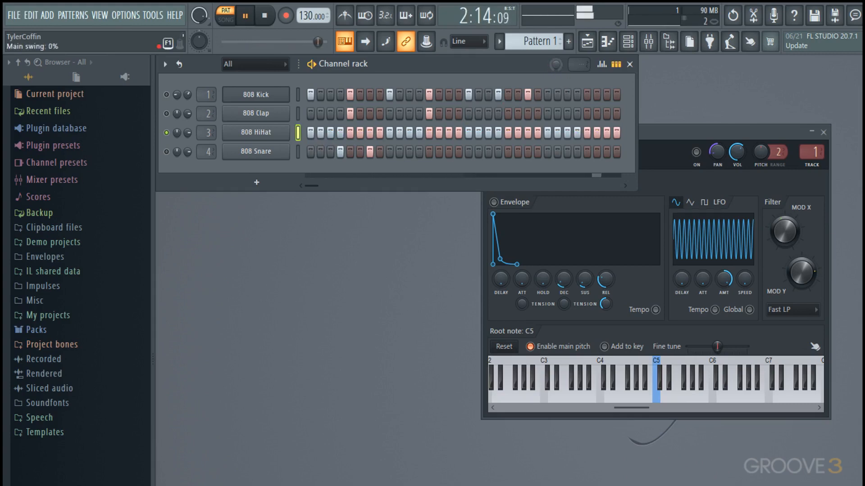
pyautogui.press('space')
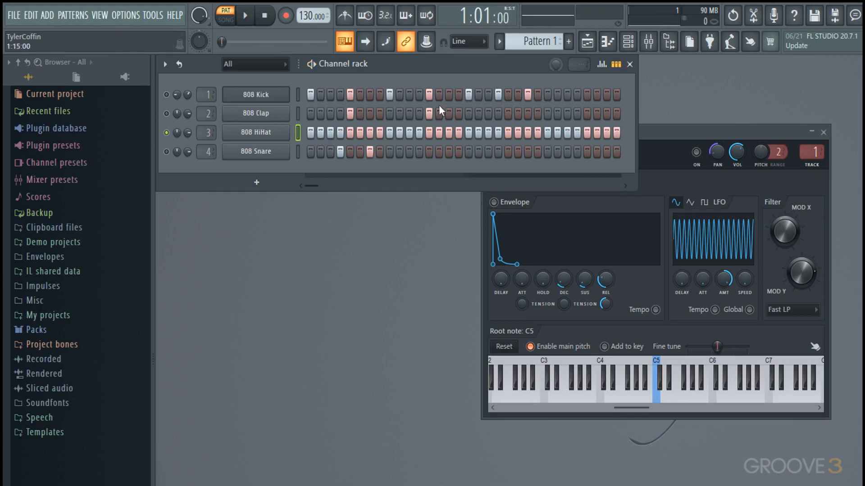
# Open the 808 HiHat's miscellaneous channel settings and raise the Channel rack's main swing.
pyautogui.click(277, 135)
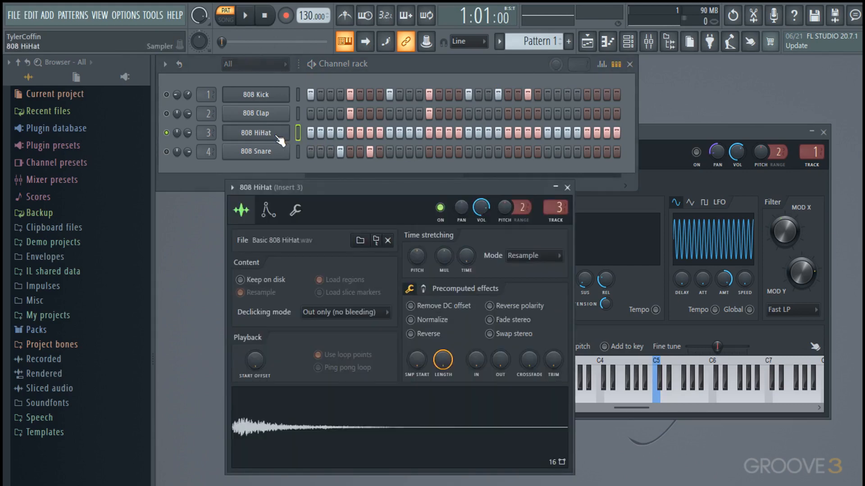
pyautogui.click(295, 210)
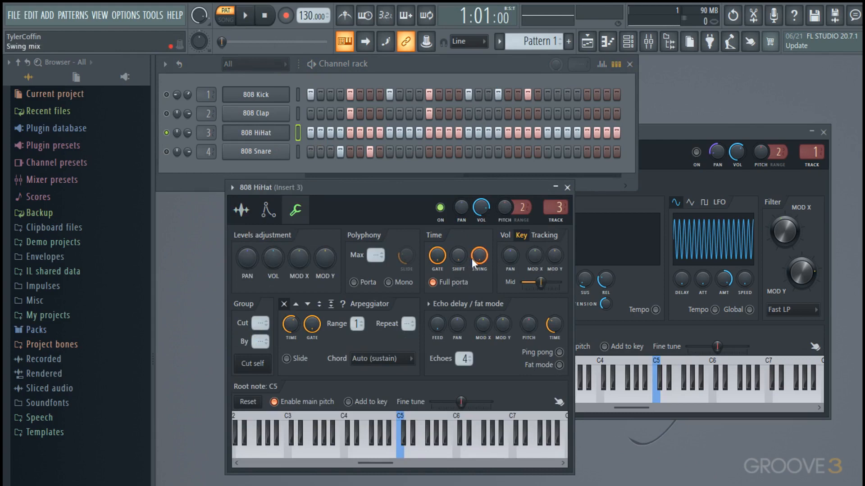
pyautogui.moveTo(555, 64); pyautogui.dragTo(555, 50)
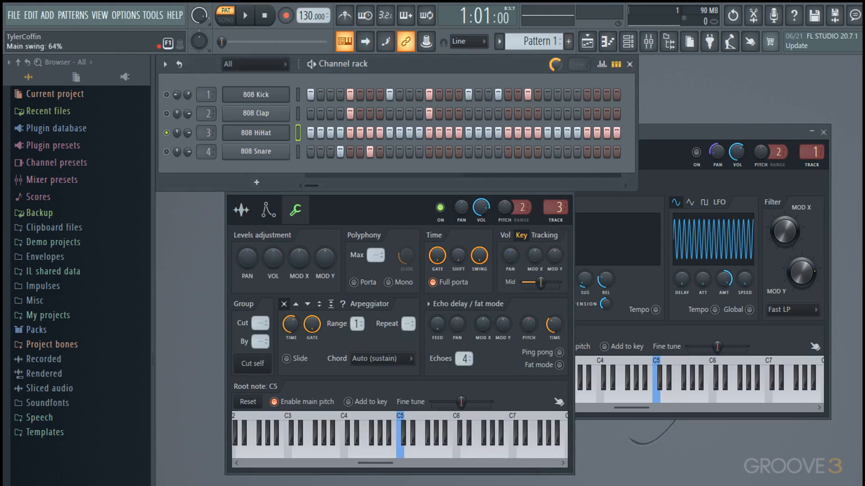
# Vary the 808 HiHat's swing mix while the pattern plays, and stop playback.
pyautogui.click(485, 258)
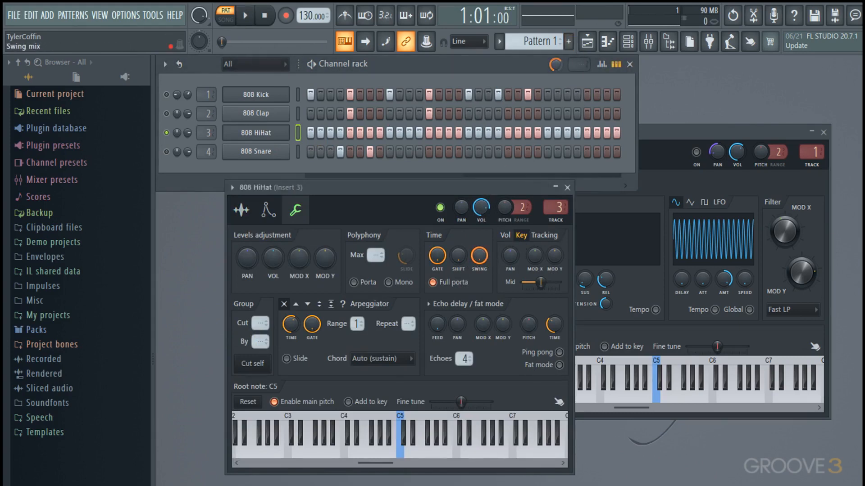
pyautogui.press('space')
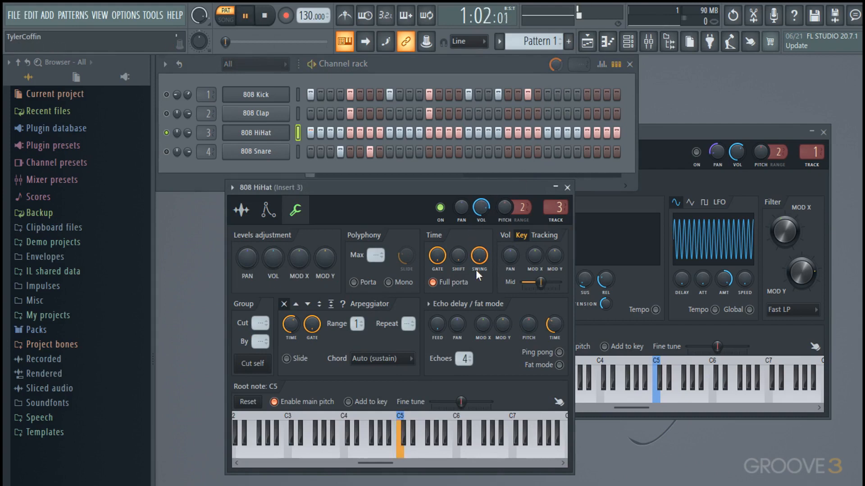
pyautogui.moveTo(267, 42)
pyautogui.mouseDown()
pyautogui.moveTo(323, 42)
pyautogui.moveTo(230, 41)
pyautogui.moveTo(275, 42)
pyautogui.mouseUp()
pyautogui.moveTo(480, 260); pyautogui.dragTo(480, 253)
pyautogui.press('space')
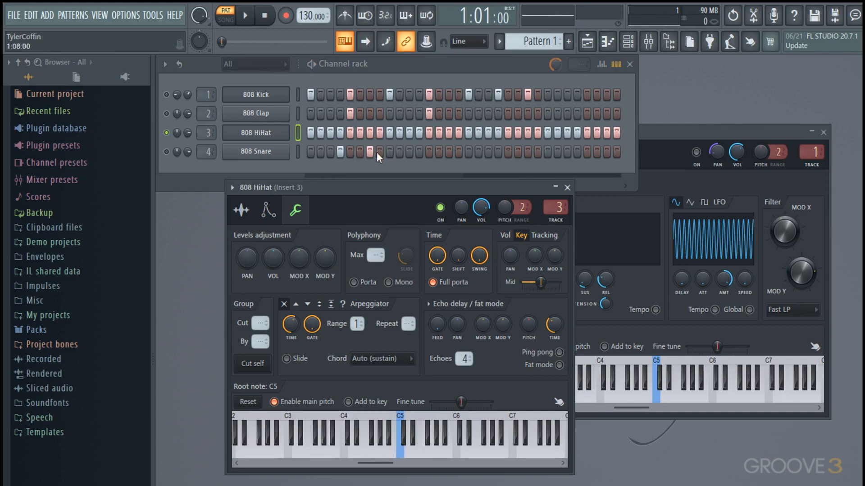
# Turn off the 808 HiHat's solo state and reset the main swing while playing the pattern.
pyautogui.rightClick(166, 133)
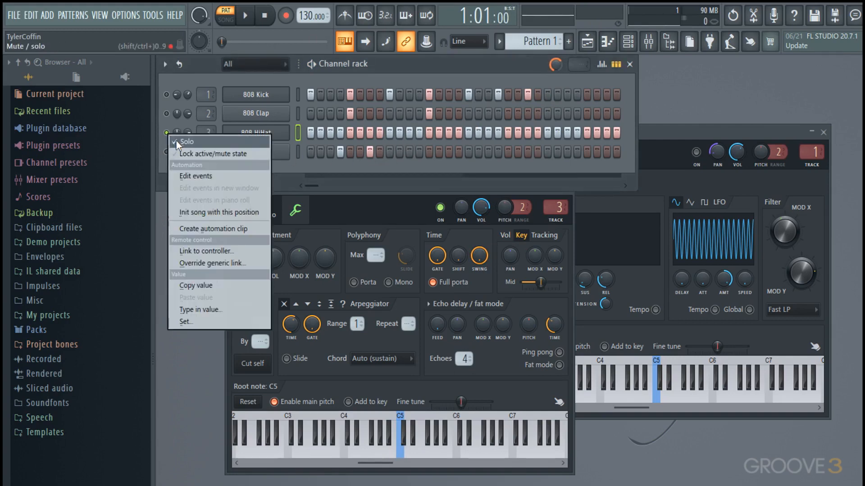
pyautogui.click(176, 141)
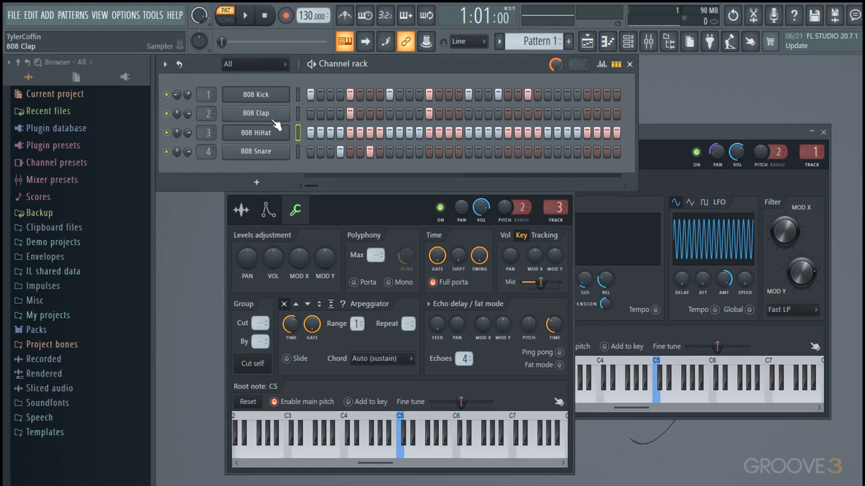
pyautogui.press('space')
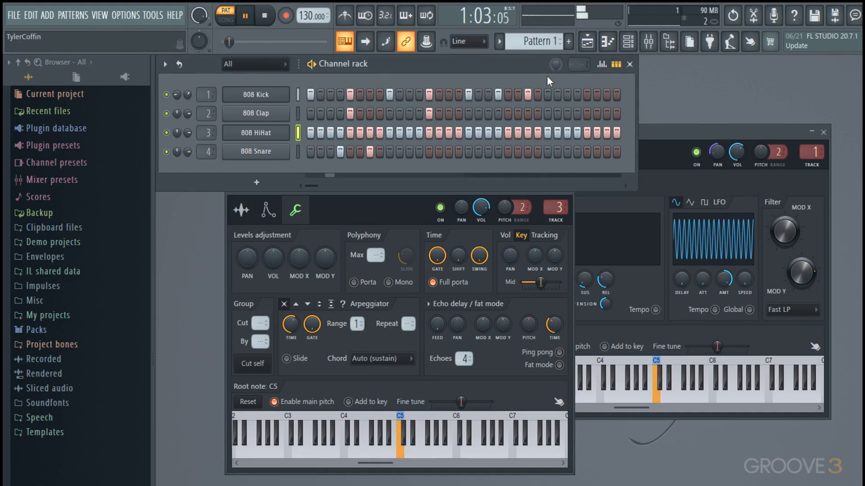
pyautogui.press('space')
# Lower the 808 HiHat's velocity on steps 2, 4, 6 and 9, with 62% on step 4 and 69% on step 6, and play the pattern.
pyautogui.click(602, 64)
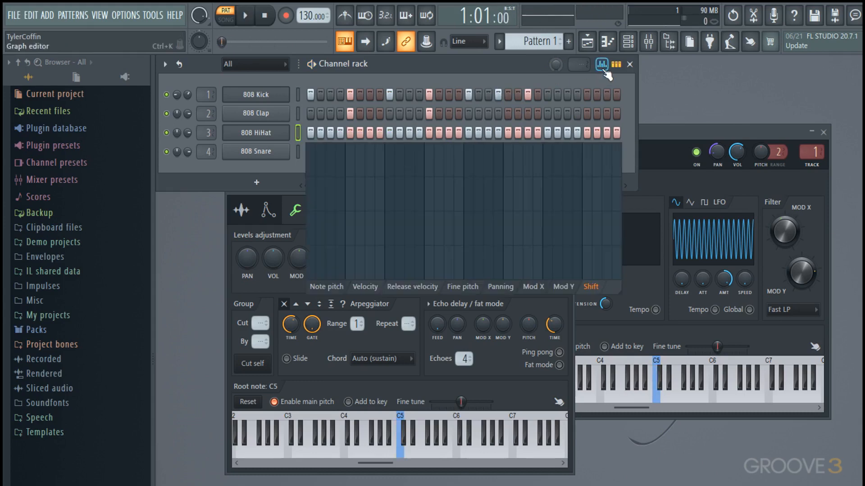
pyautogui.click(365, 287)
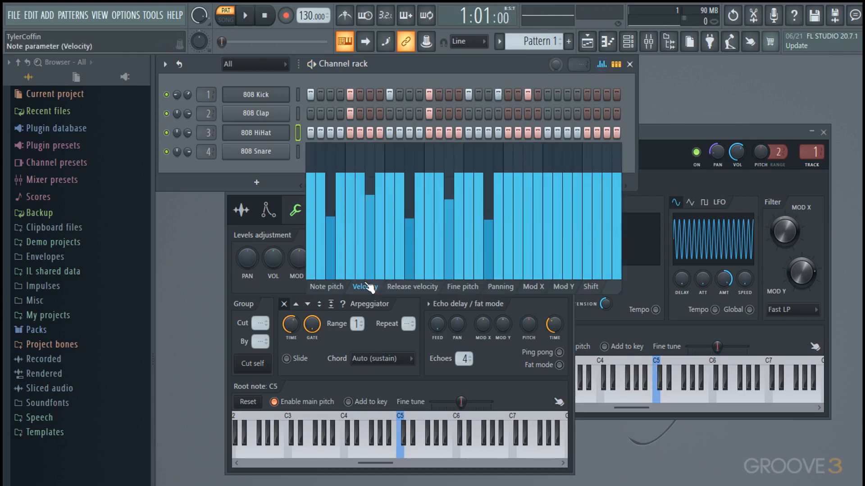
pyautogui.click(321, 201)
pyautogui.click(341, 196)
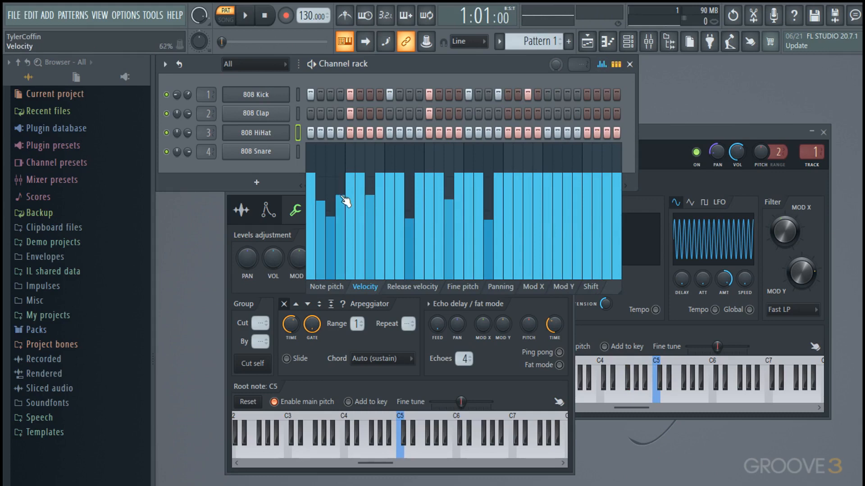
pyautogui.click(360, 185)
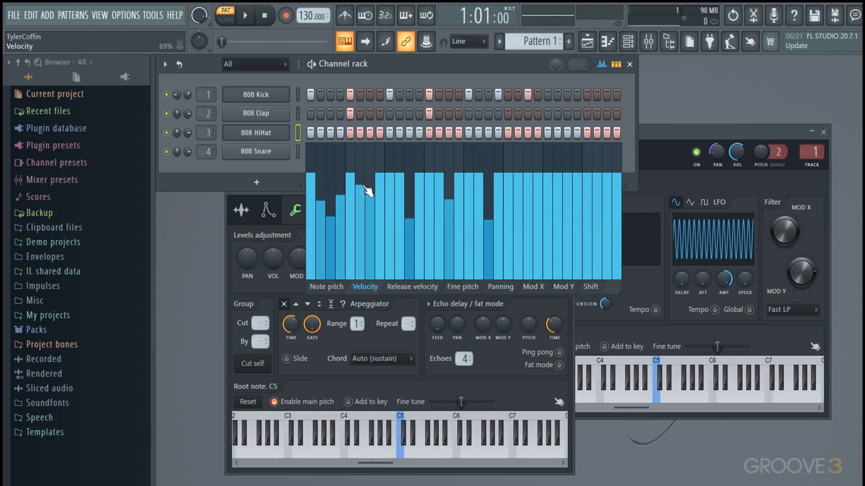
pyautogui.click(389, 186)
pyautogui.press('Escape')
pyautogui.press('space')
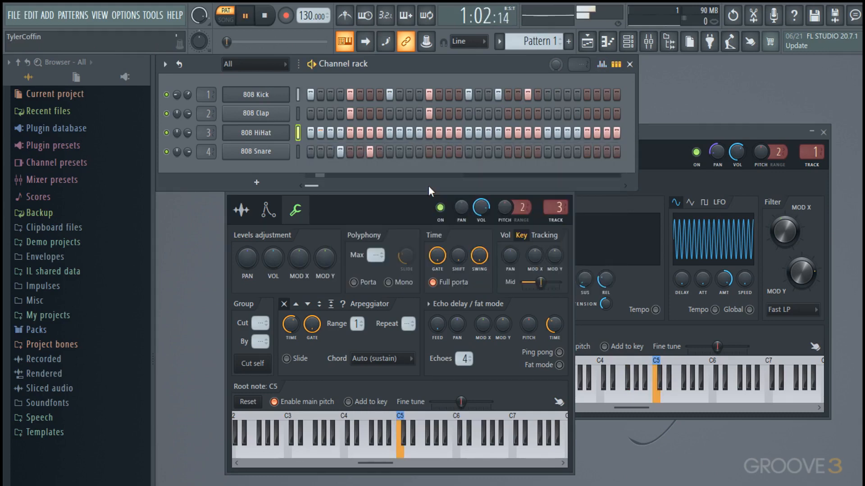
pyautogui.press('space')
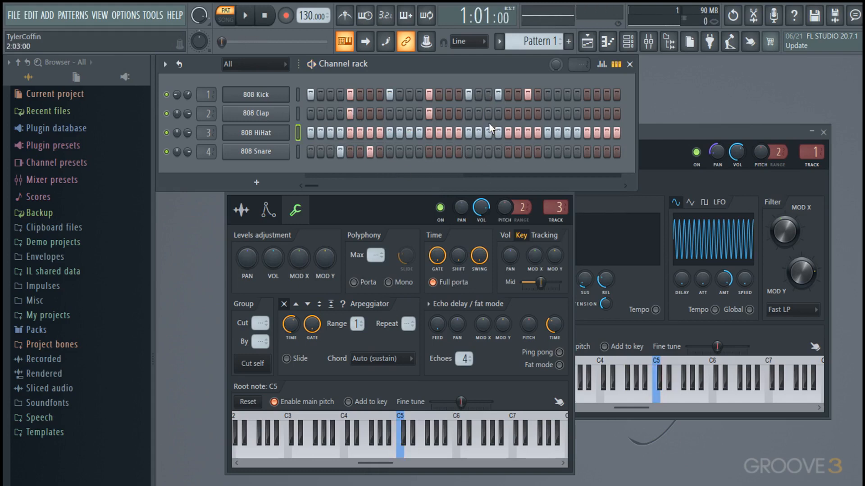
# Turn on loop mode in the Channel rack, looping the Clap and Snare after 16 steps, and play the pattern.
pyautogui.click(180, 66)
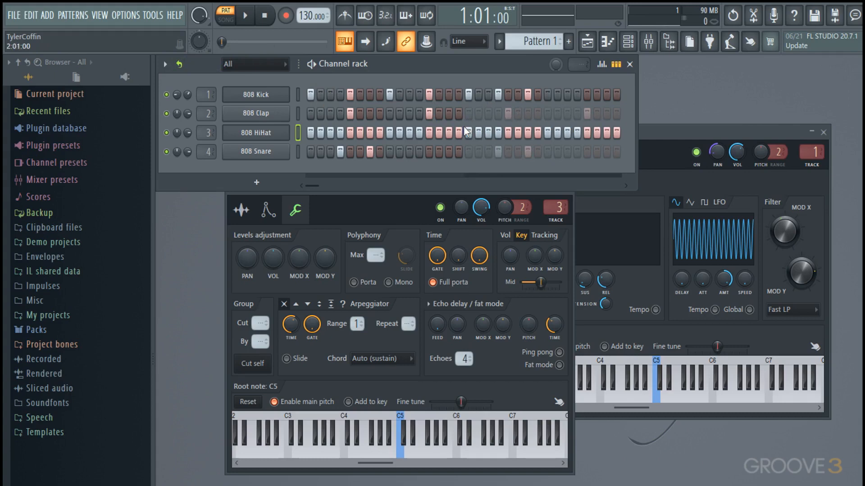
pyautogui.press('space')
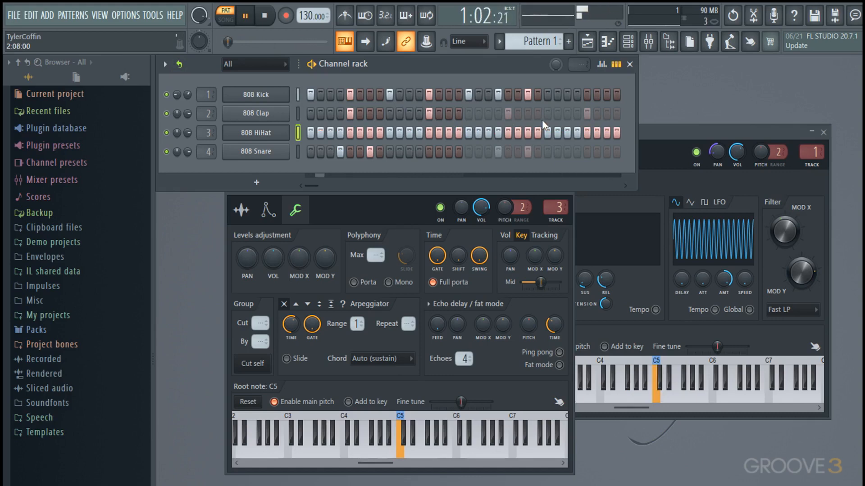
pyautogui.press('space')
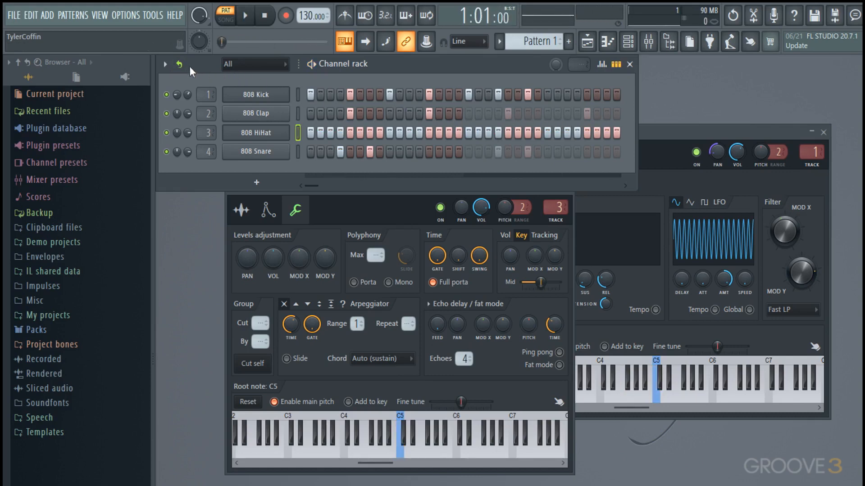
# Set the loop type to Loop all channels and turn off looping for the 808 Clap.
pyautogui.click(507, 114)
pyautogui.click(585, 114)
pyautogui.click(177, 65)
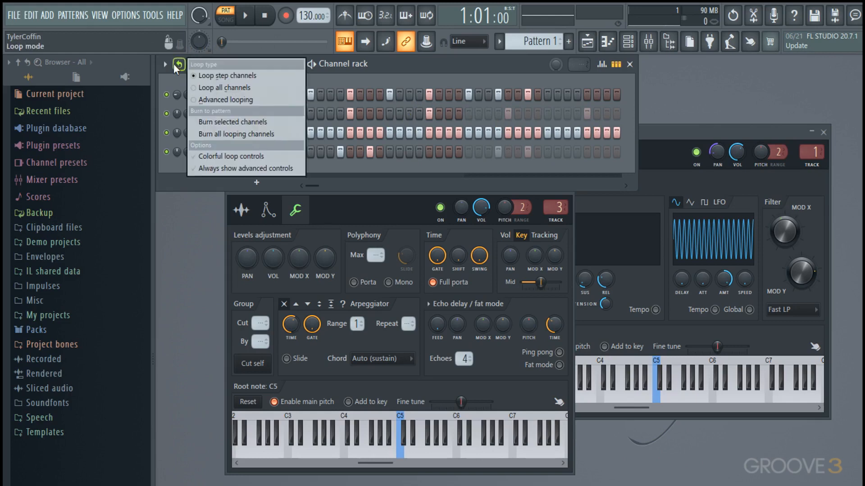
pyautogui.click(220, 88)
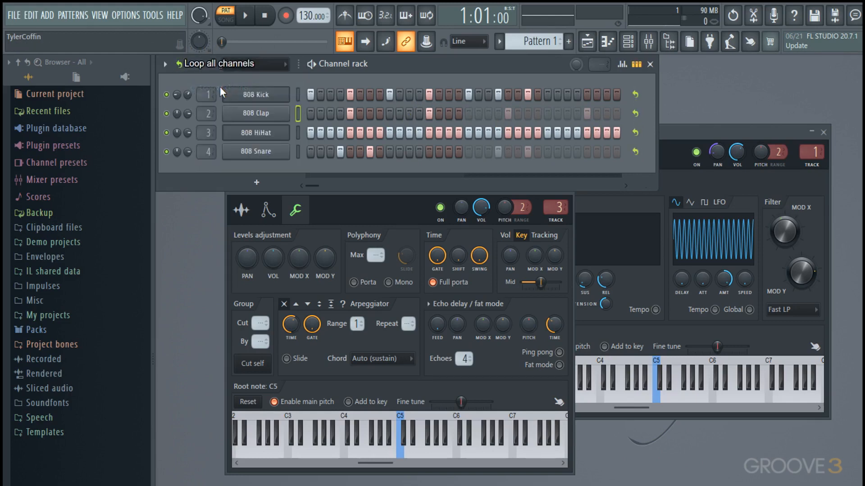
pyautogui.click(641, 115)
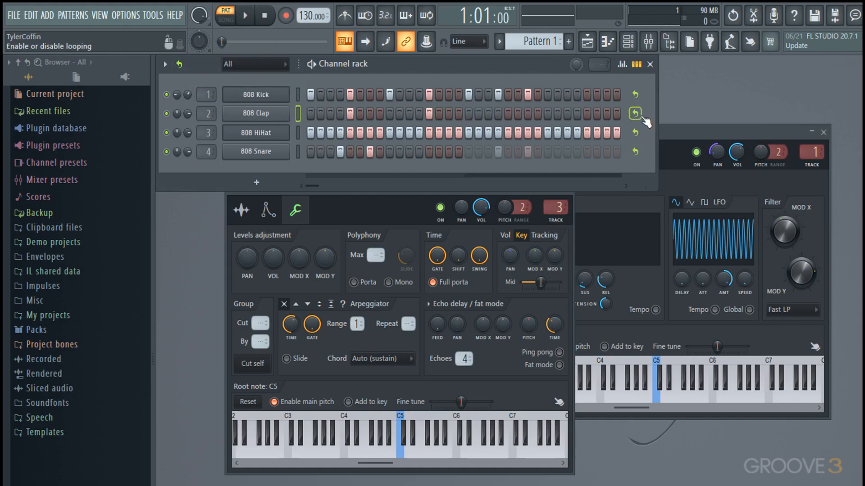
# Turn looping back on for the 808 Clap, keep the 808 Snare looping, and set the loop type to Advanced looping.
pyautogui.click(641, 116)
pyautogui.click(640, 154)
pyautogui.click(641, 154)
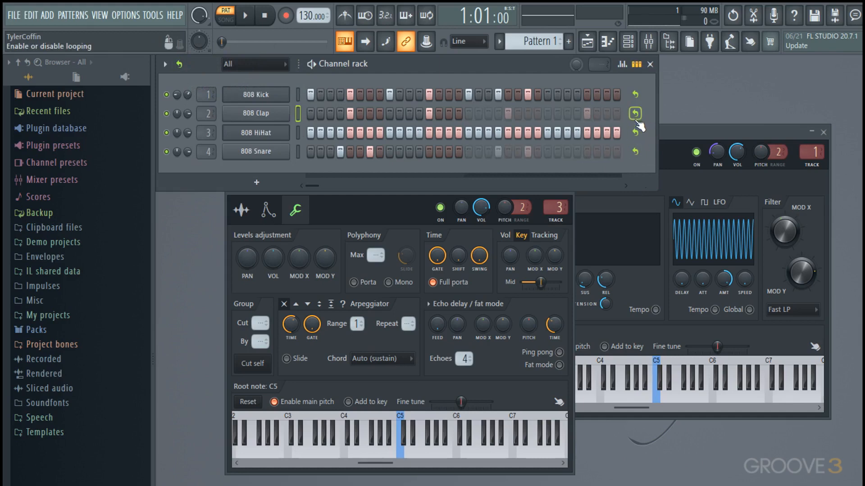
pyautogui.click(178, 65)
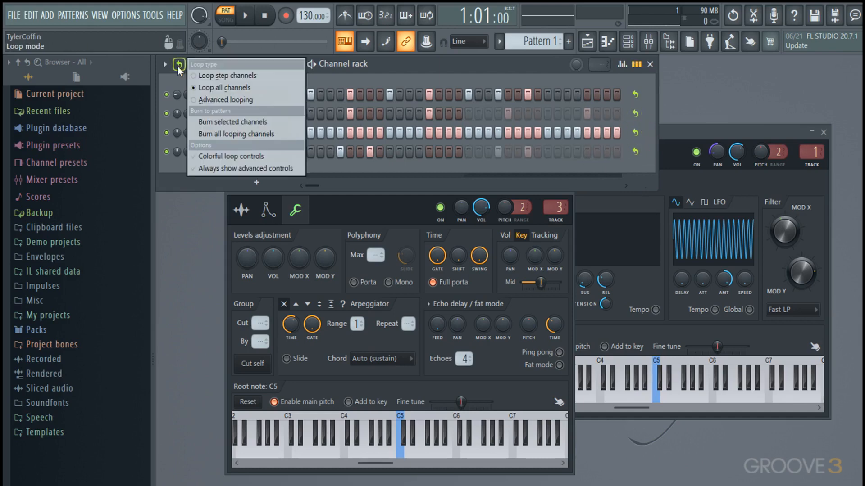
pyautogui.click(232, 99)
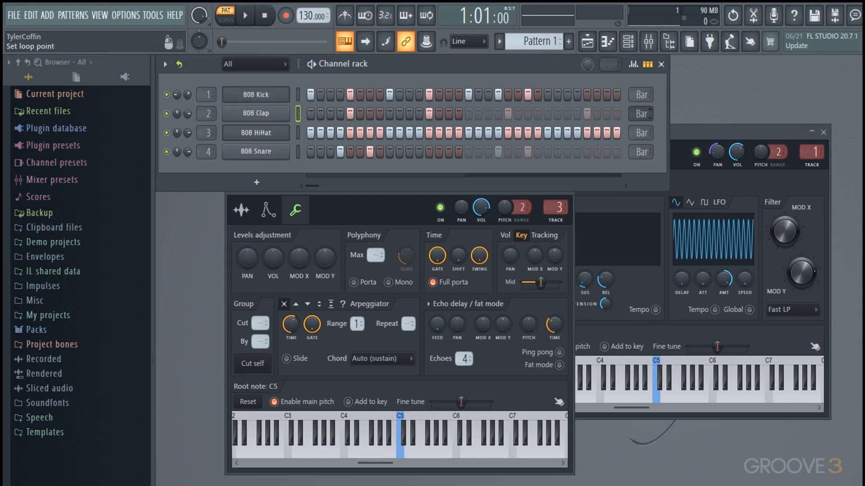
# Try the 808 Clap's loop point at Step, 6 and 3.
pyautogui.moveTo(641, 114)
pyautogui.mouseDown()
pyautogui.moveTo(635, 107)
pyautogui.moveTo(639, 123)
pyautogui.moveTo(639, 114)
pyautogui.mouseUp()
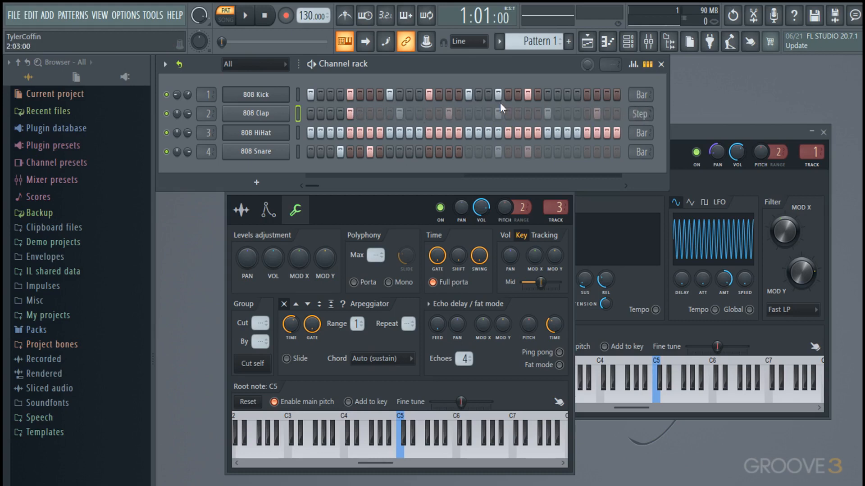
pyautogui.moveTo(640, 114); pyautogui.dragTo(641, 108)
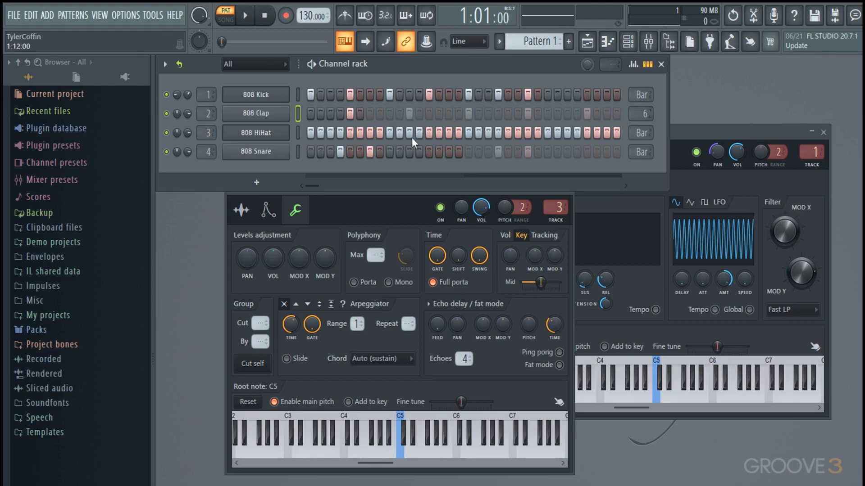
pyautogui.moveTo(640, 114); pyautogui.dragTo(640, 124)
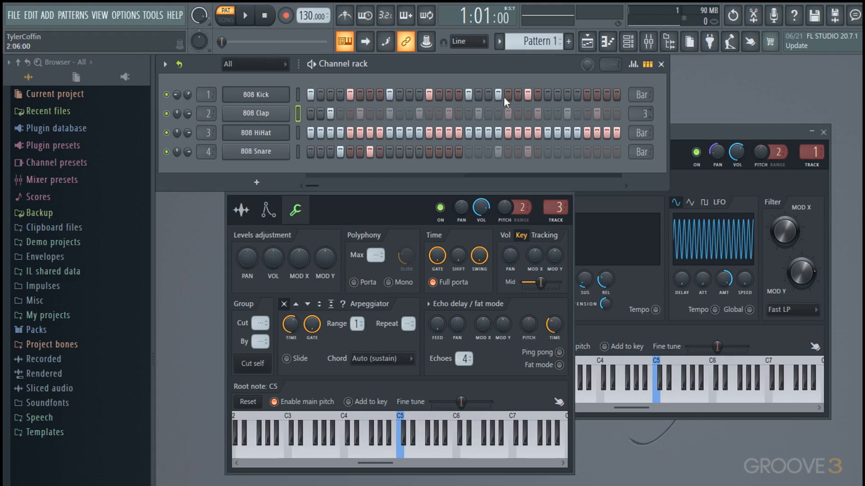
# Turn off loop mode in the Channel rack and close all open channel settings windows.
pyautogui.click(180, 65)
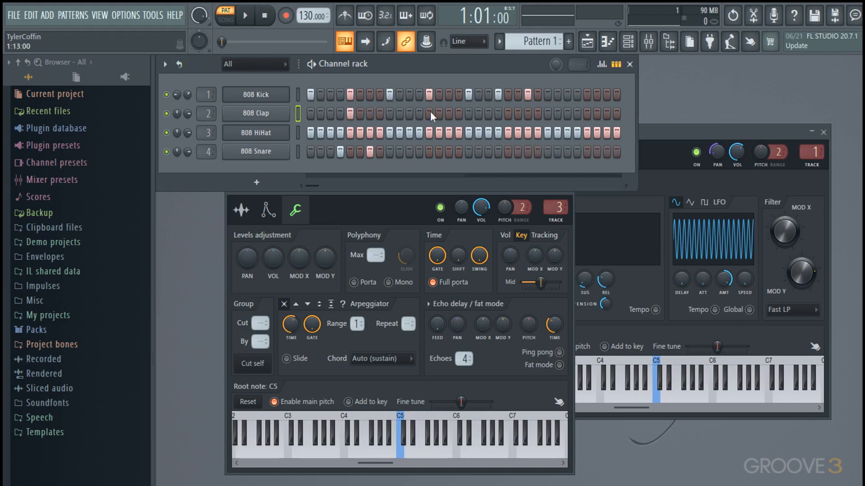
pyautogui.hotkey('alt', 'F12')
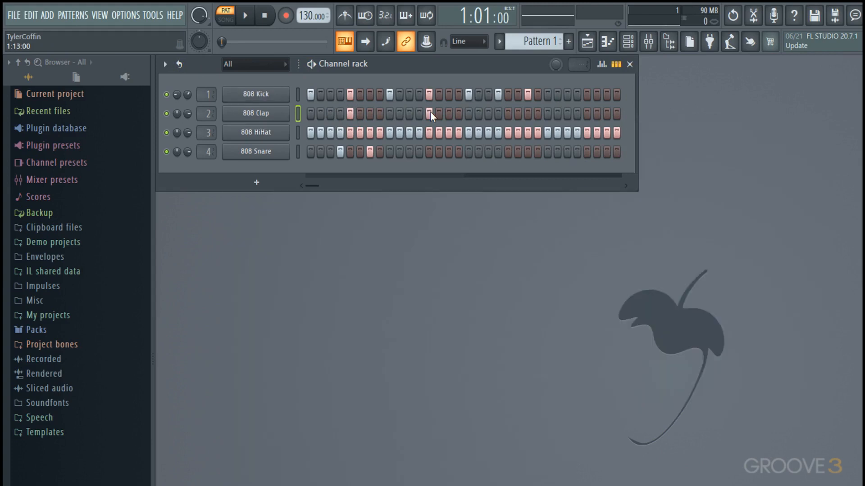